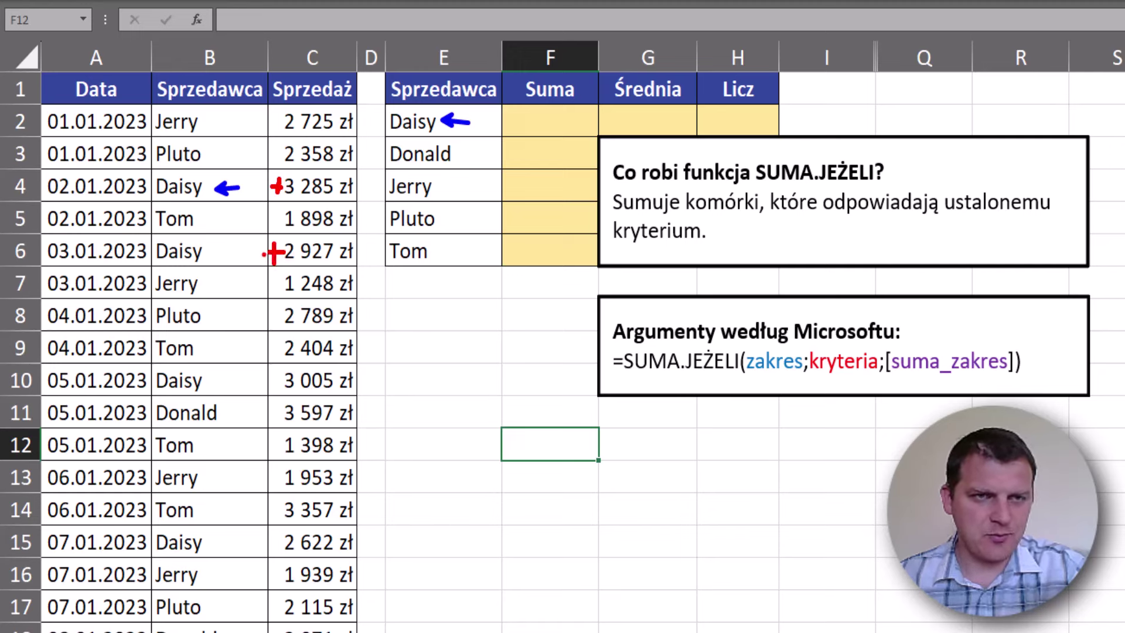
mouse_move(280, 230)
left_mouse_down()
mouse_move(320, 209)
mouse_move(338, 225)
left_mouse_up()
mouse_move(276, 158)
left_mouse_down()
mouse_move(341, 120)
mouse_move(340, 159)
left_mouse_up()
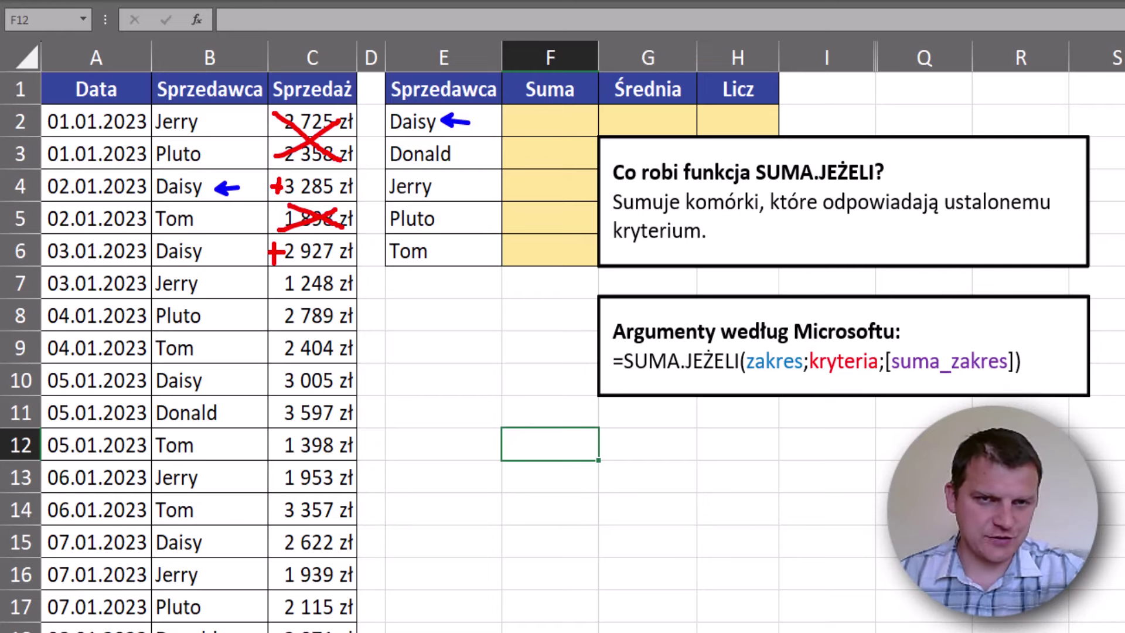
key("Escape")
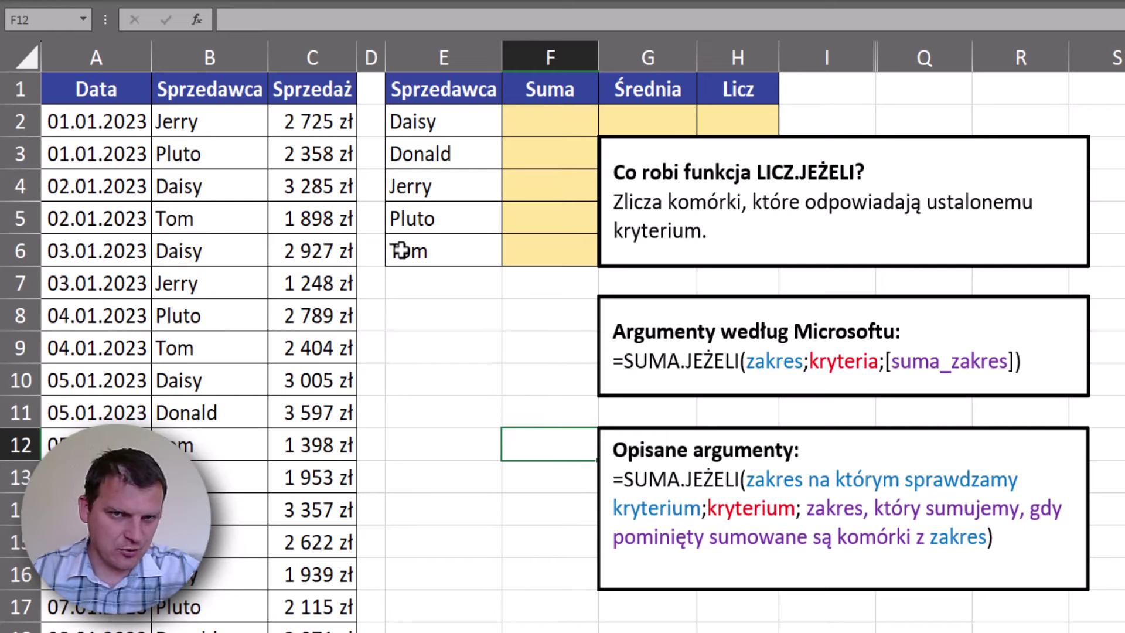
key("ctrl+z")
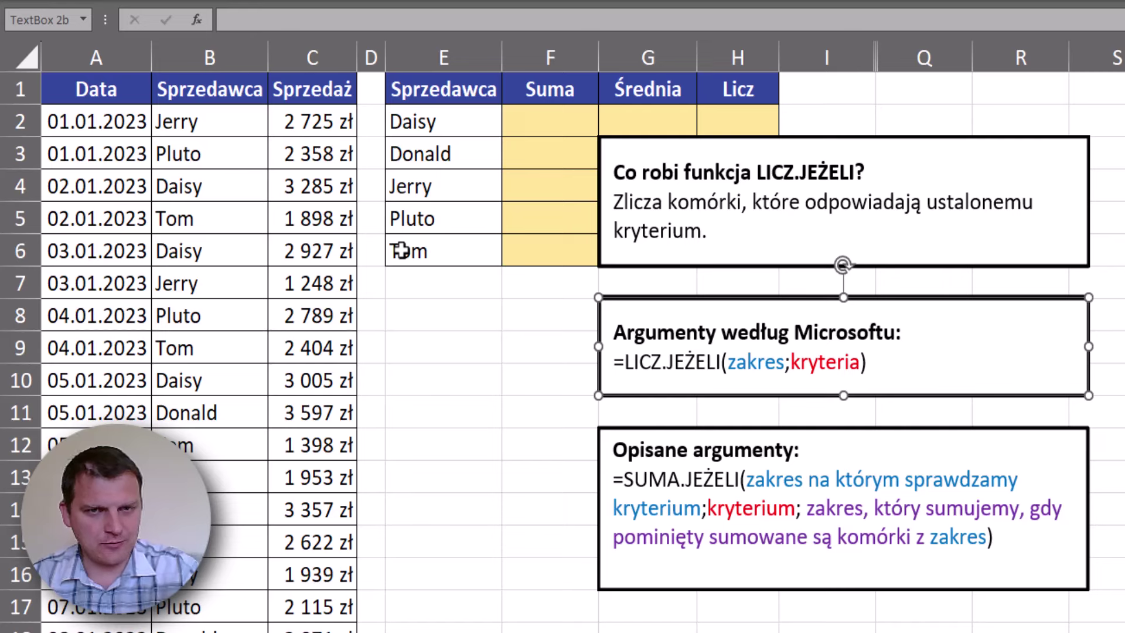
key("ctrl+z")
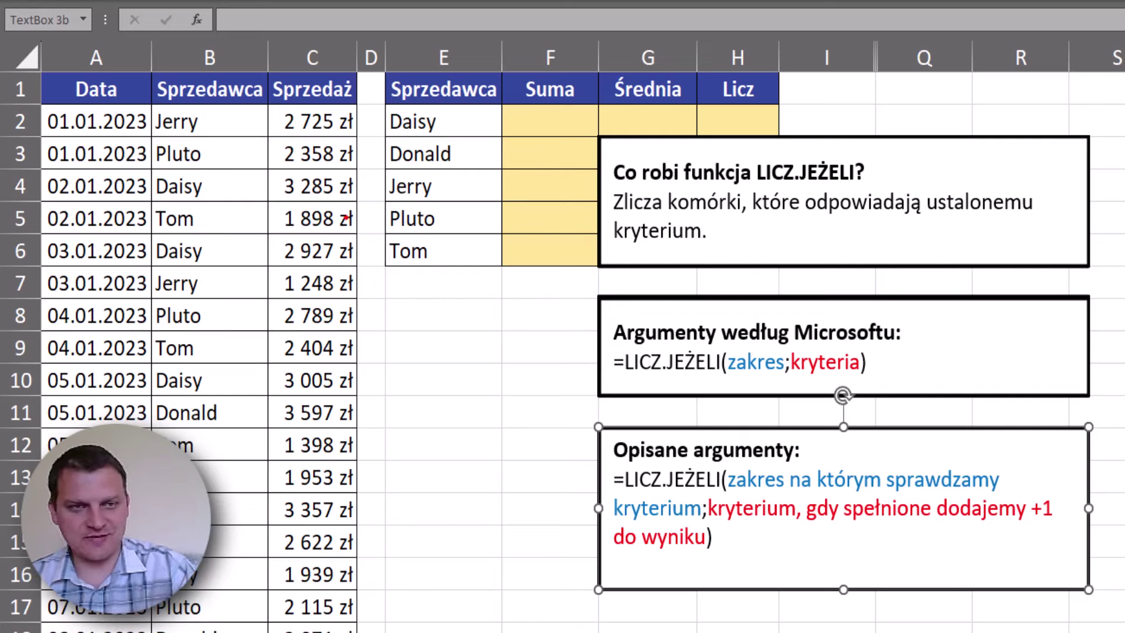
left_click_drag(447, 118, 461, 119)
mouse_move(221, 185)
left_mouse_down()
mouse_move(239, 185)
mouse_move(230, 193)
mouse_move(257, 179)
mouse_move(265, 212)
left_mouse_up()
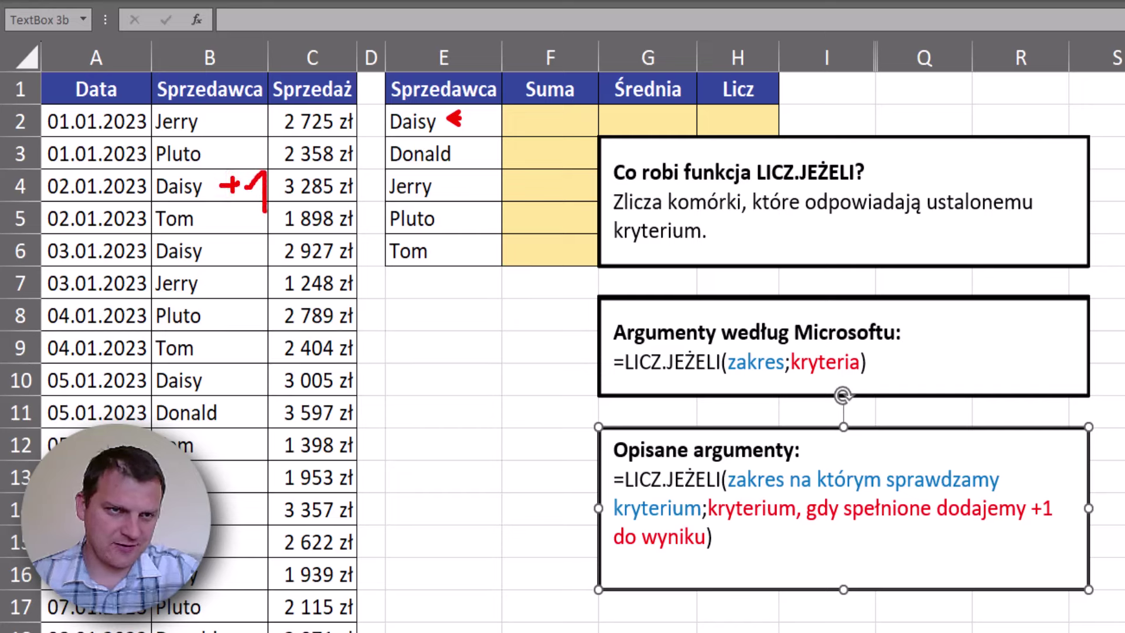
mouse_move(224, 256)
left_mouse_down()
mouse_move(241, 256)
mouse_move(232, 266)
mouse_move(266, 243)
left_mouse_up()
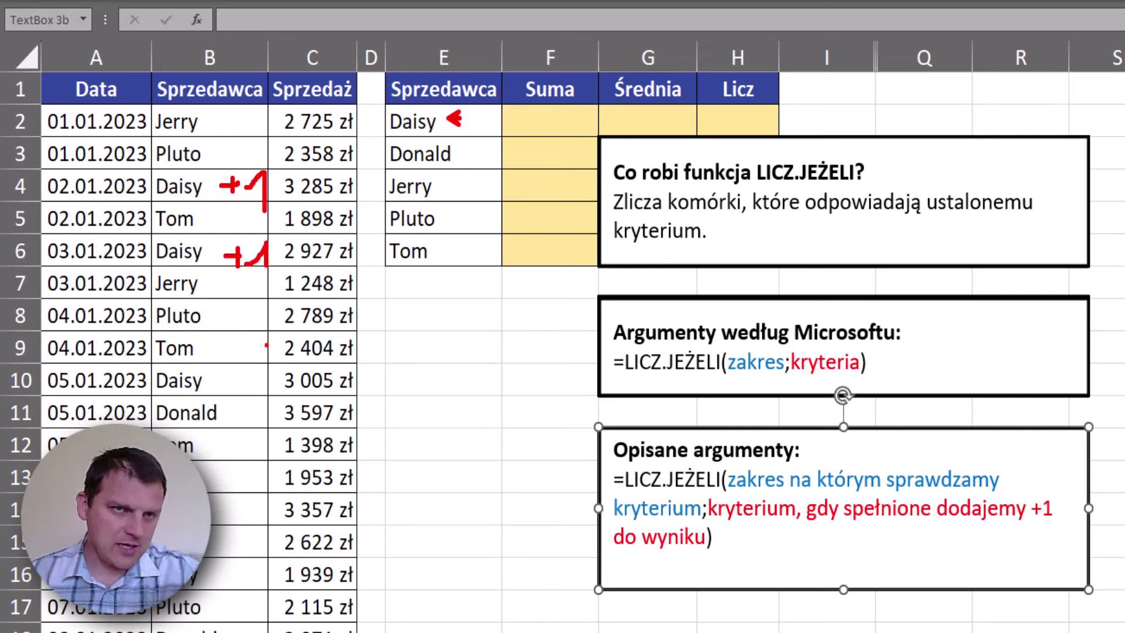
key("Escape")
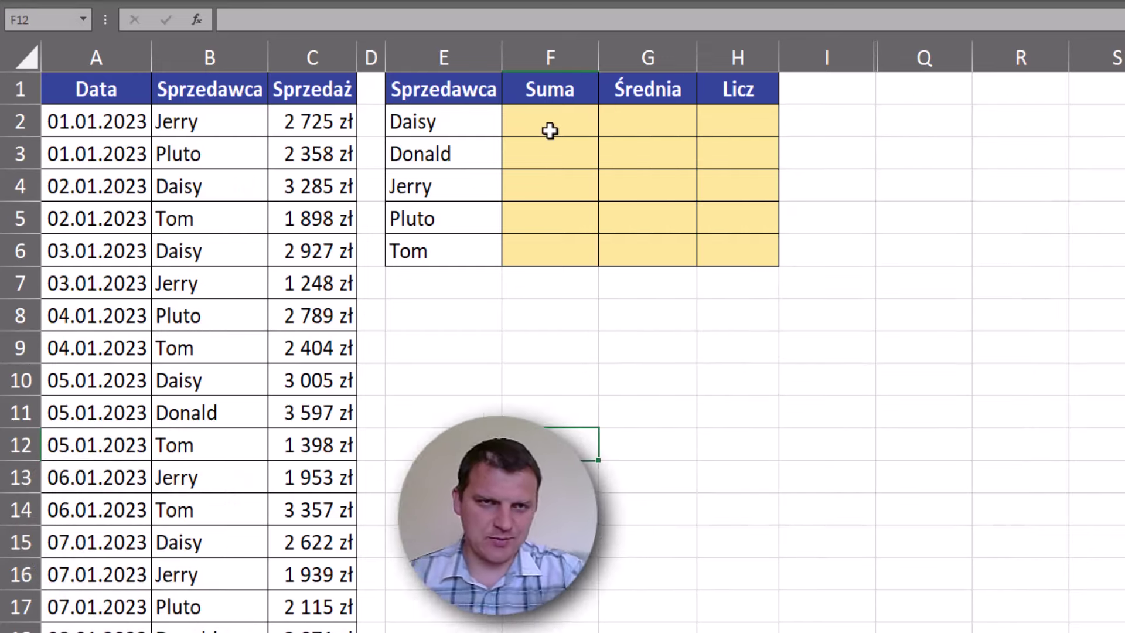
- Begin a SUMA.JEŻELI formula in cell F2 with the absolute range $B$2:$B$1193 as its first argument
left_click(550, 127)
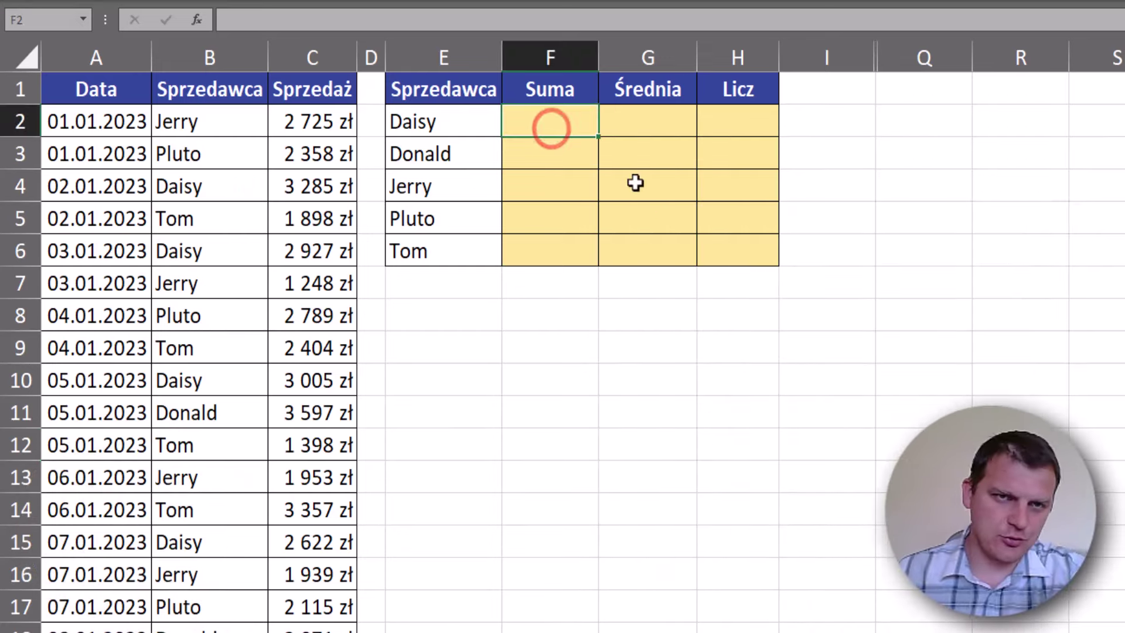
type("=")
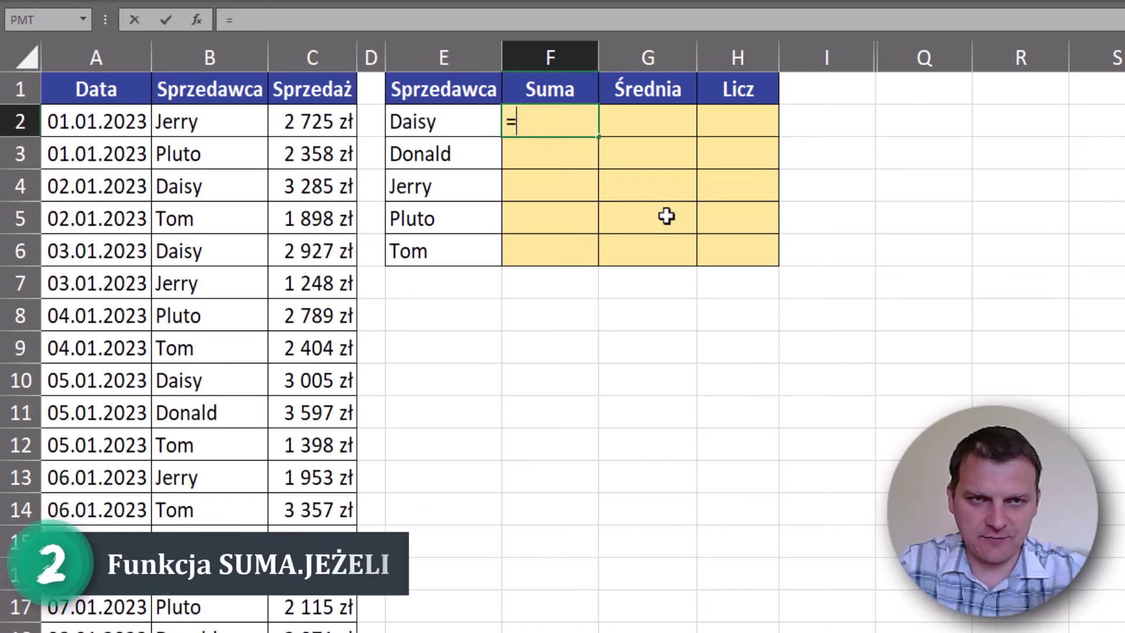
type("suma.")
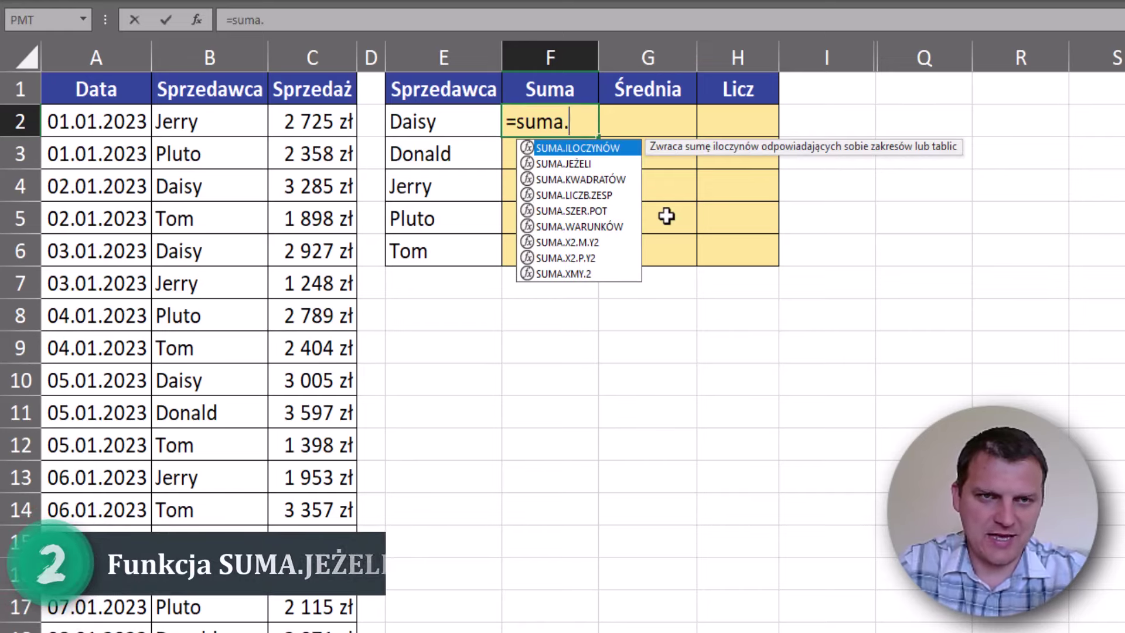
type("j")
key("Tab")
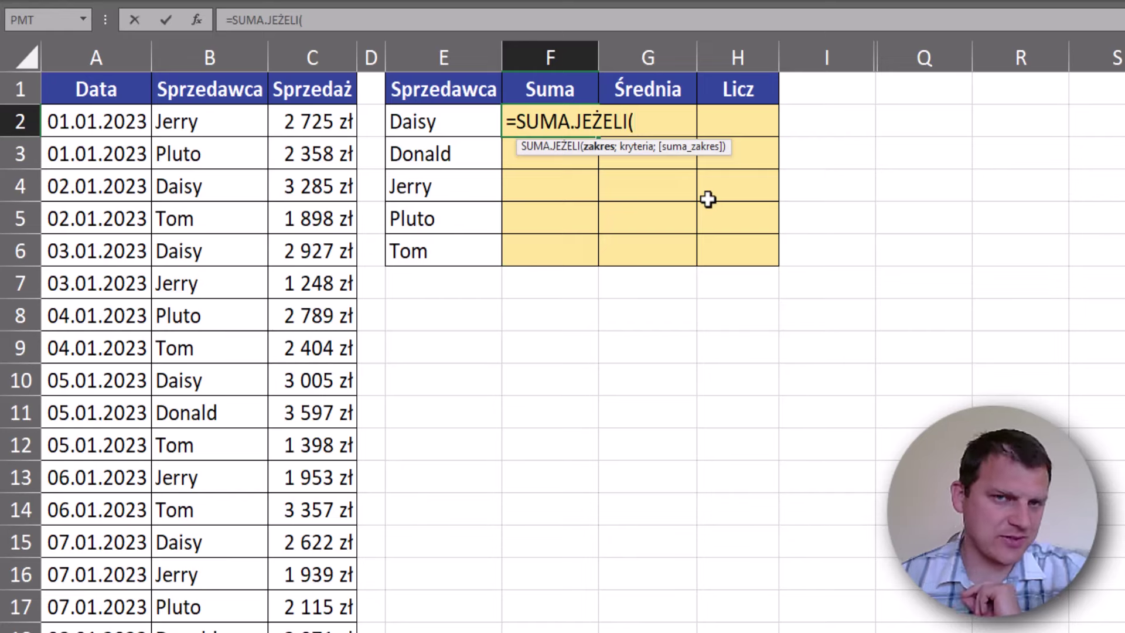
left_click(221, 124)
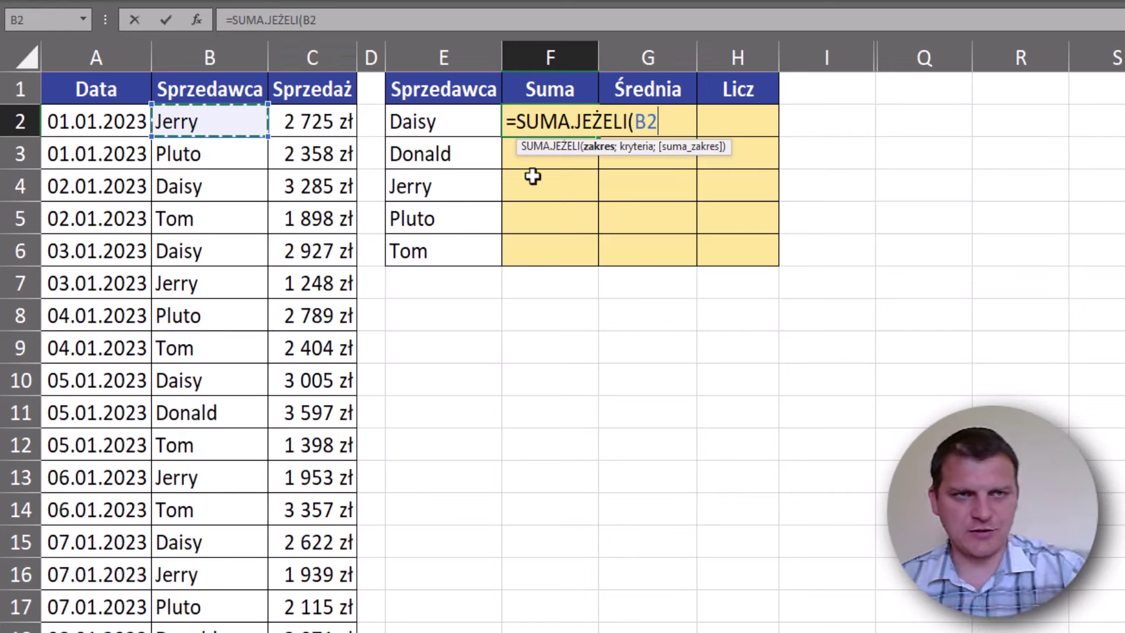
key("ctrl+shift+Down")
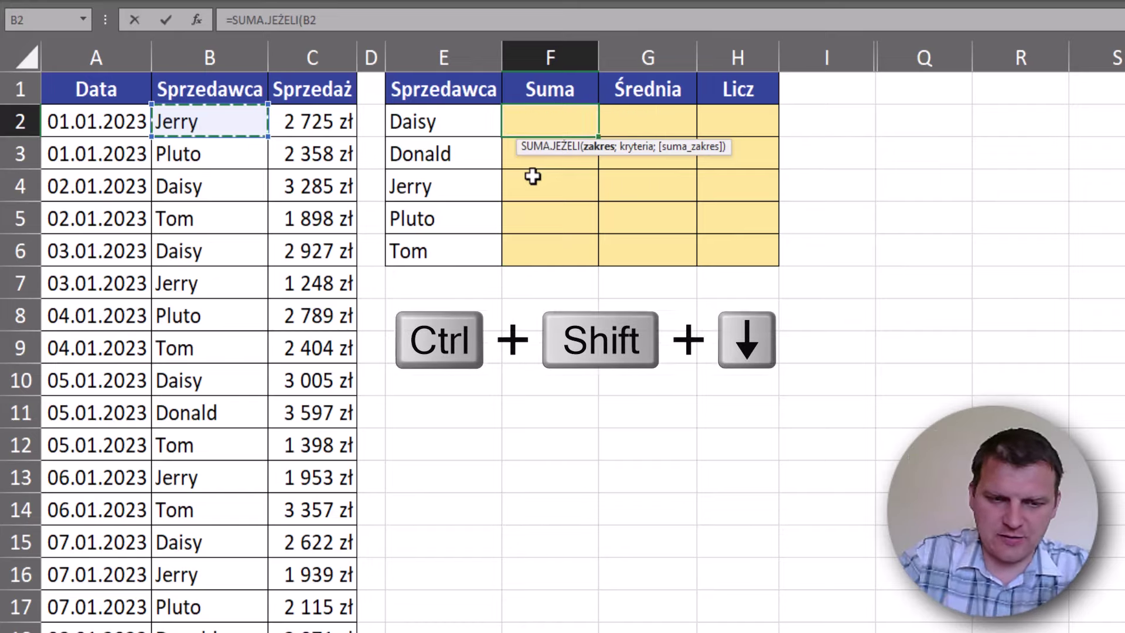
key("F4")
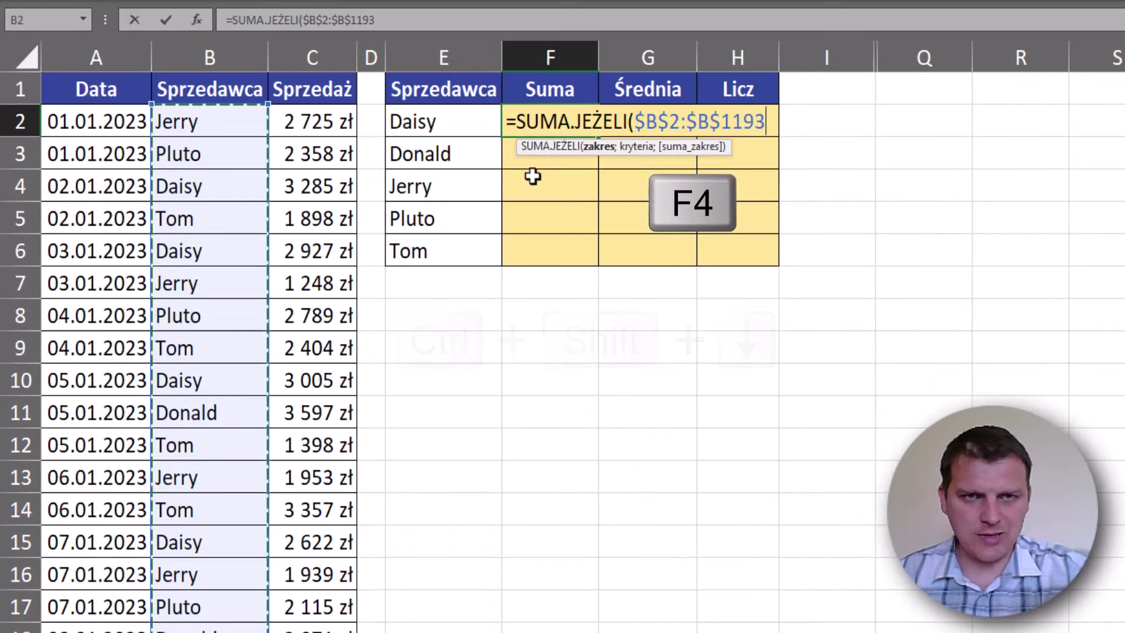
type(",")
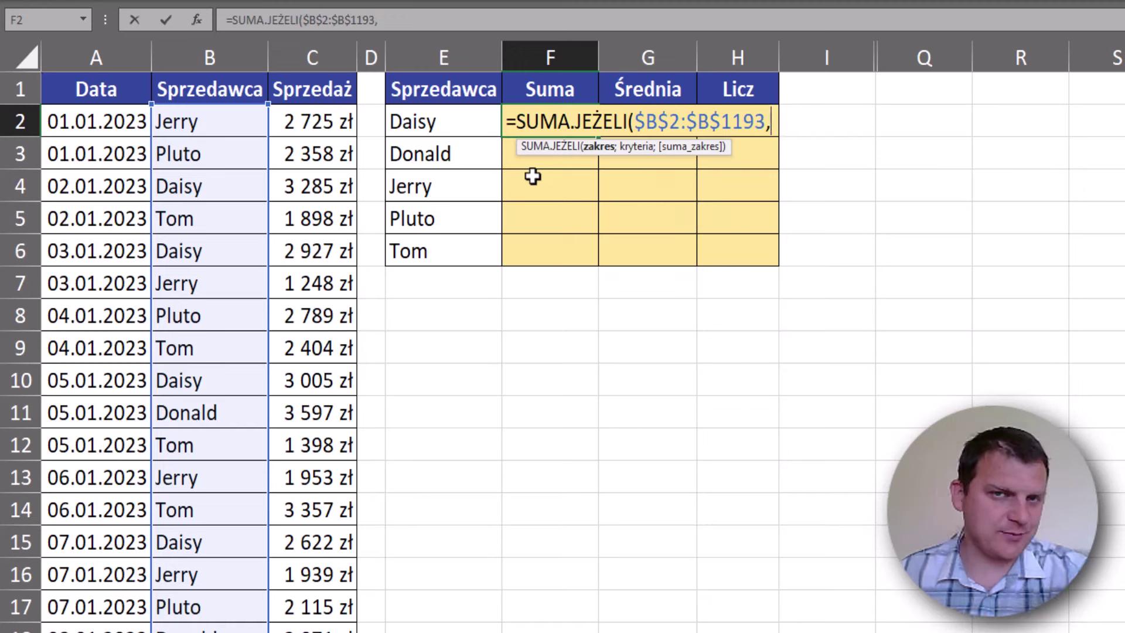
key("BackSpace")
type(";")
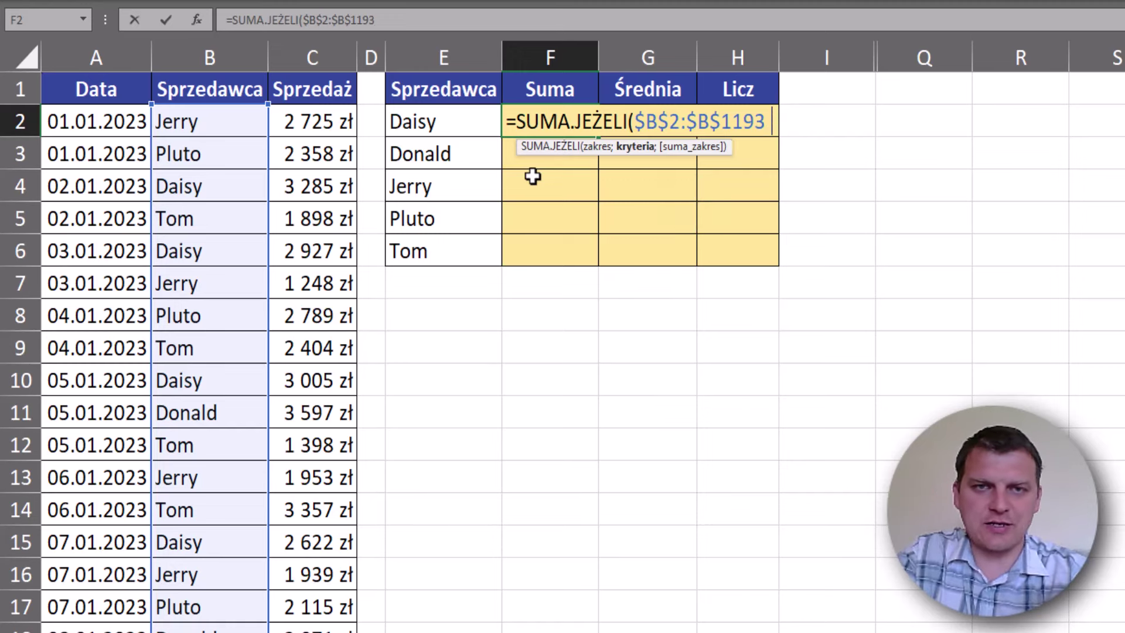
- Complete the F2 formula with E2 as the criterion and the absolute sum range $C$2:$C$1193
left_click(469, 120)
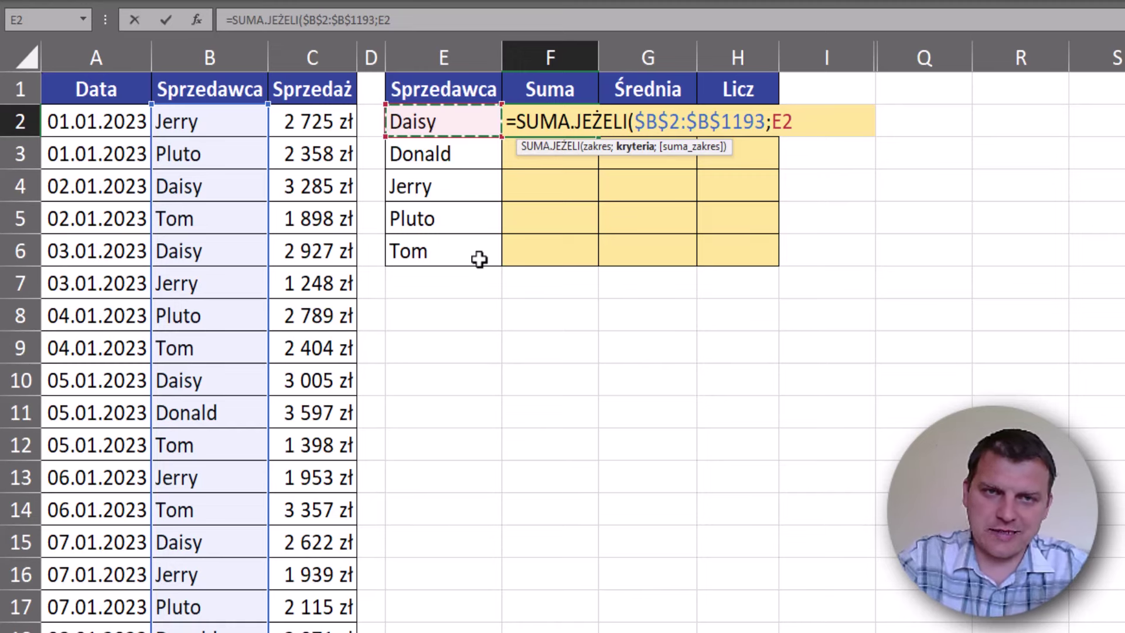
type(";")
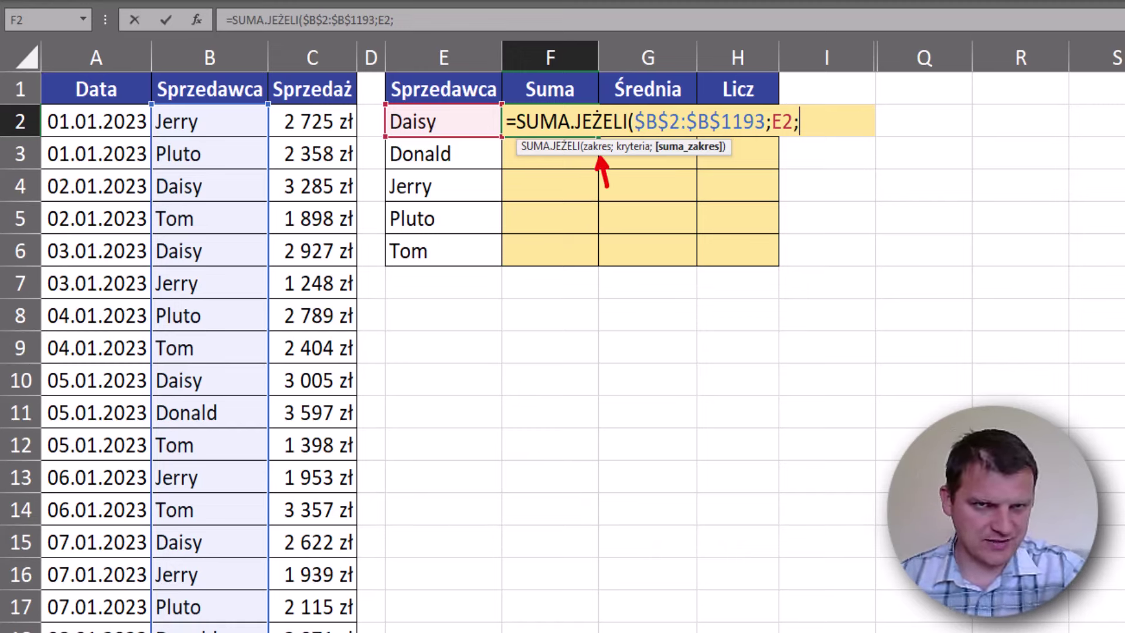
left_click(326, 123)
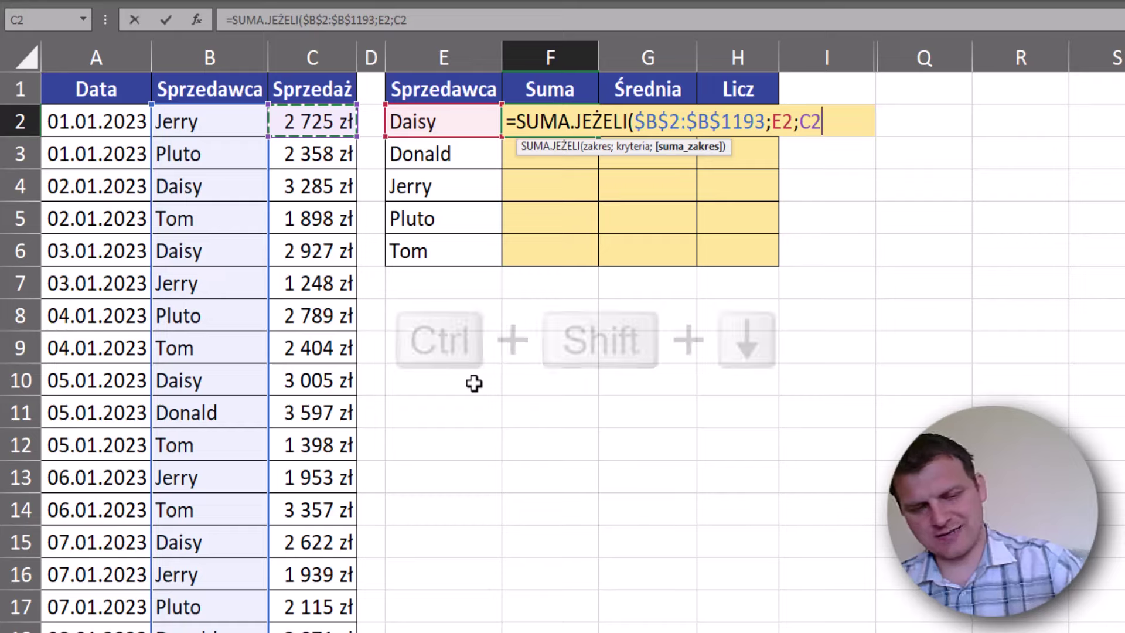
key("ctrl+shift+Down")
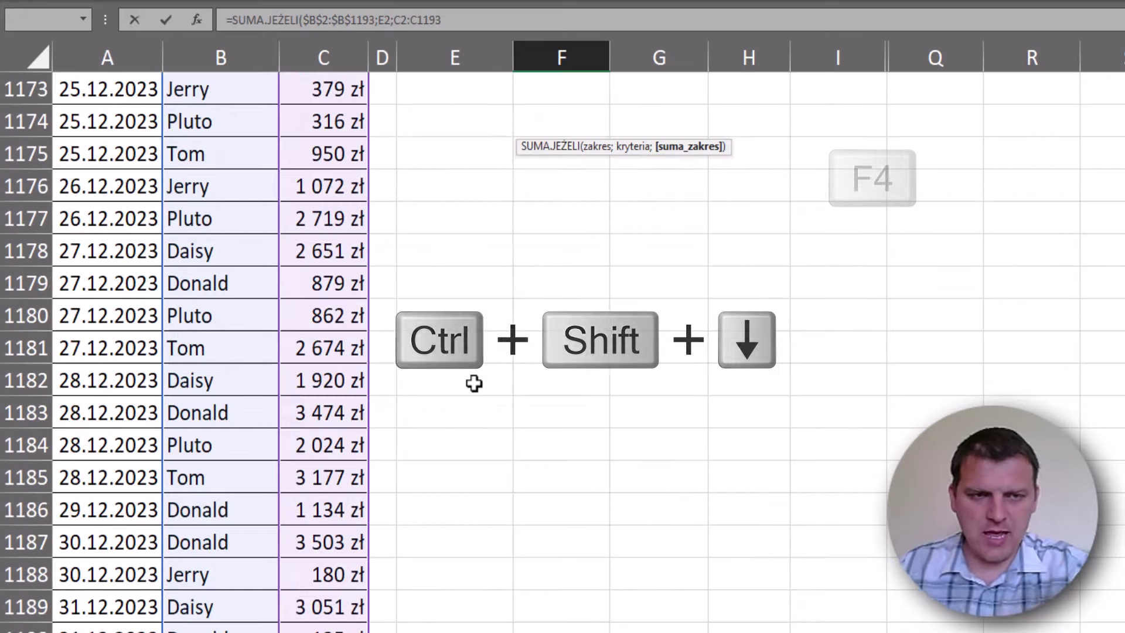
key("F4")
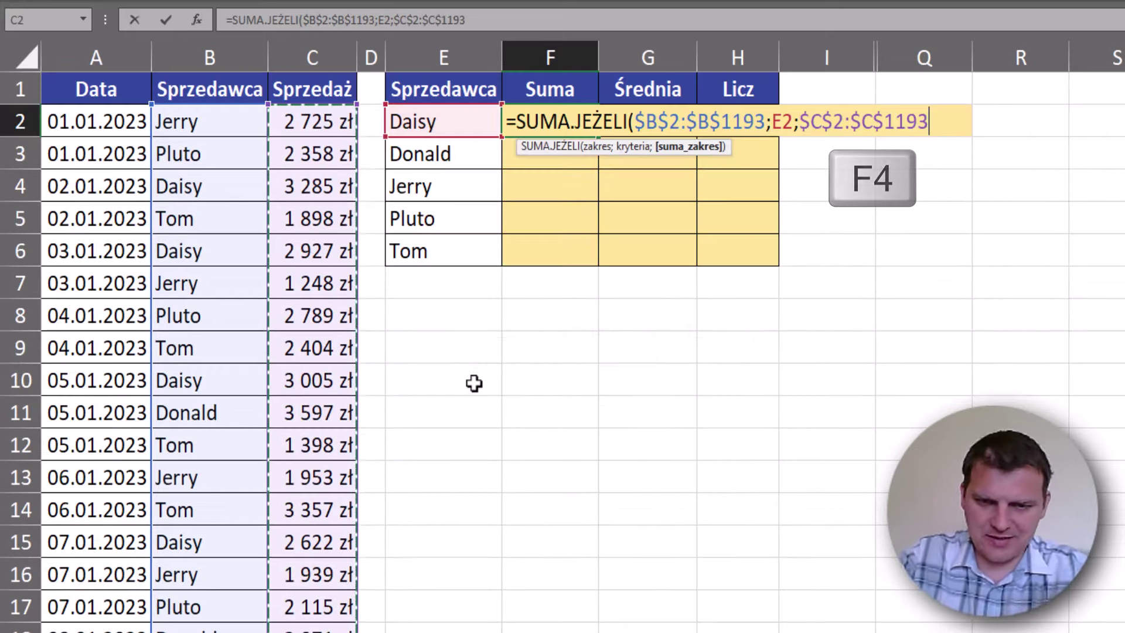
type(")")
key("ctrl+Return")
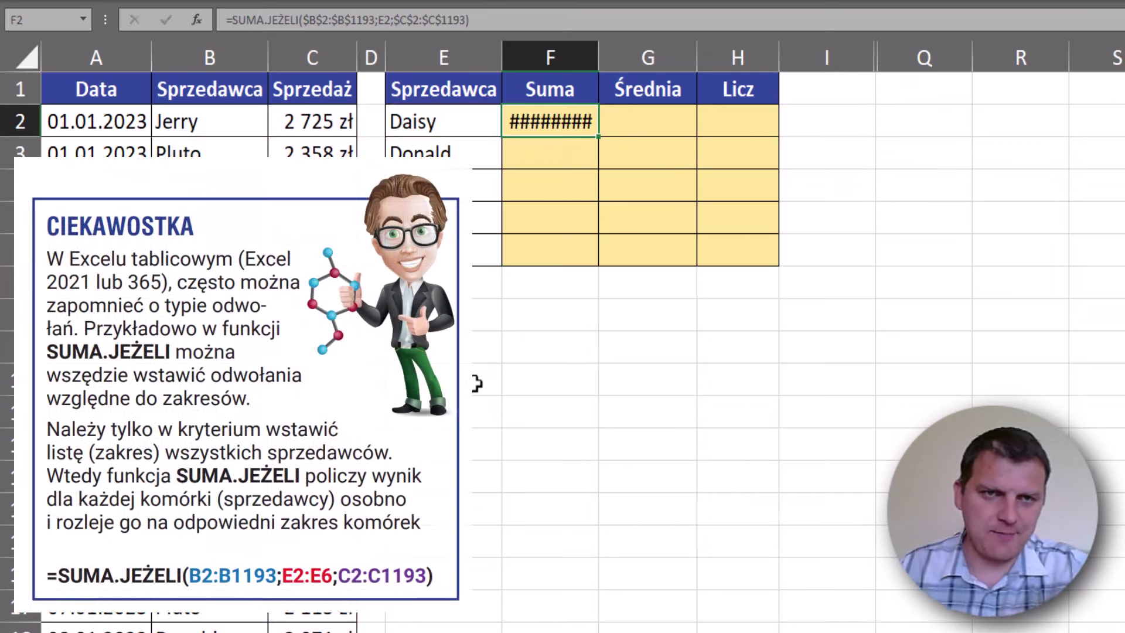
- Autofit the width of column F and fill the F2 formula down to F6
double_click(598, 54)
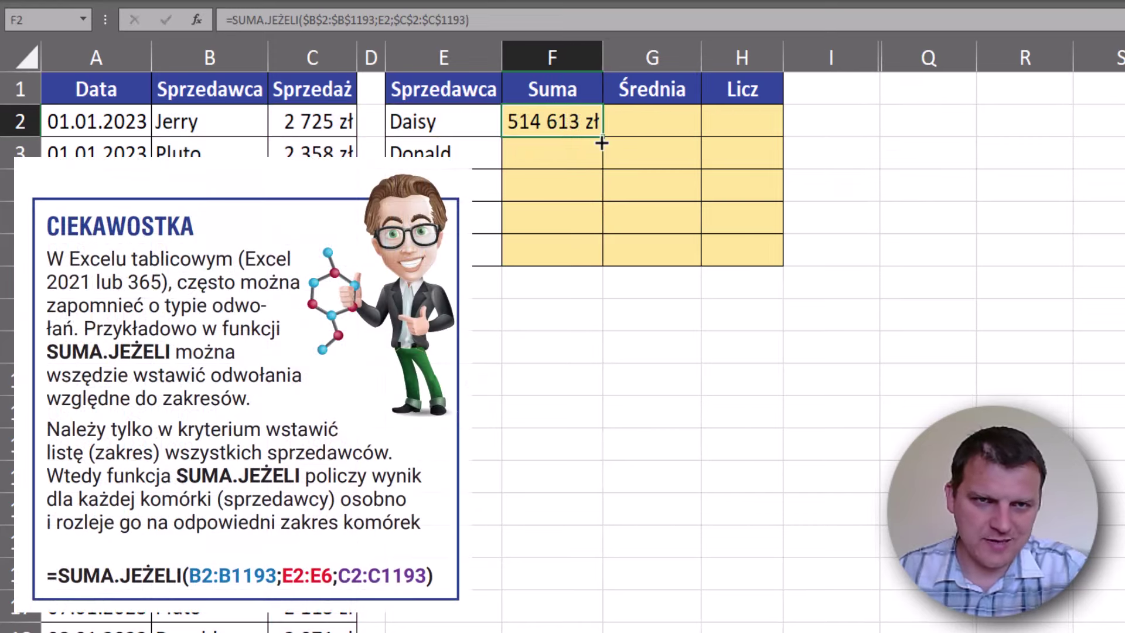
double_click(601, 140)
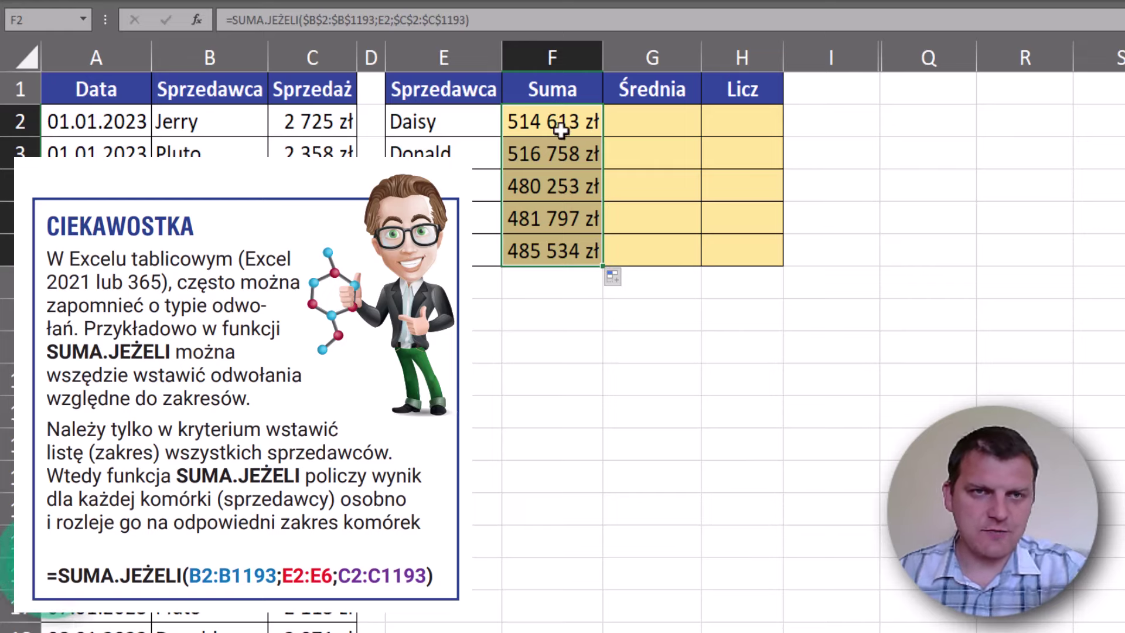
- Copy the arguments of the SUMA.JEŻELI formula in F2, including the closing parenthesis
double_click(559, 111)
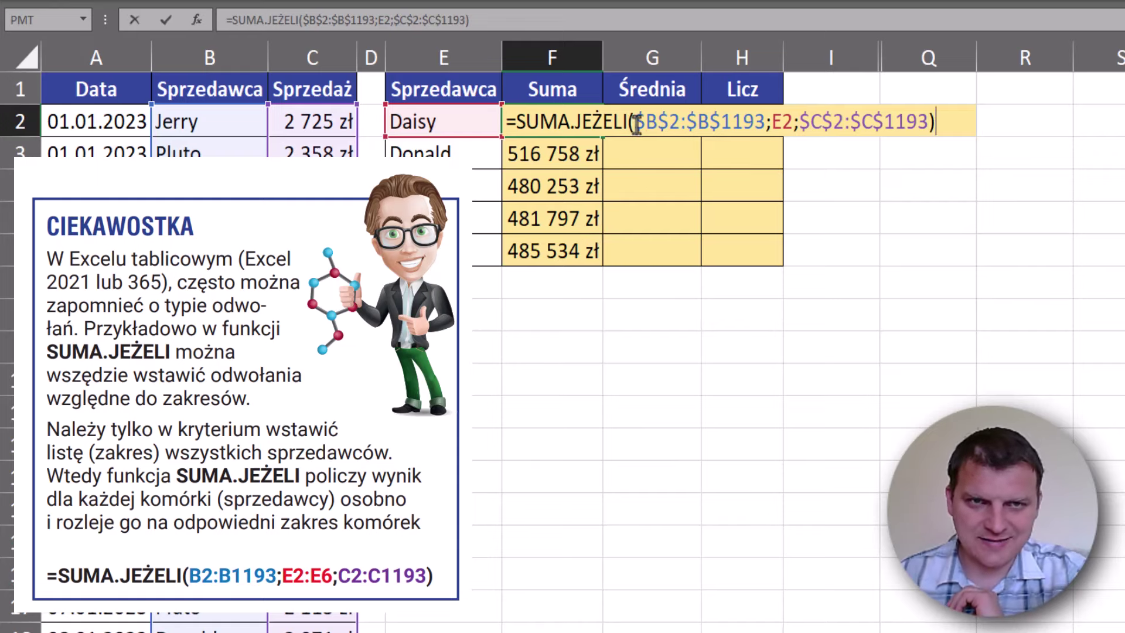
left_click_drag(634, 123, 1046, 126)
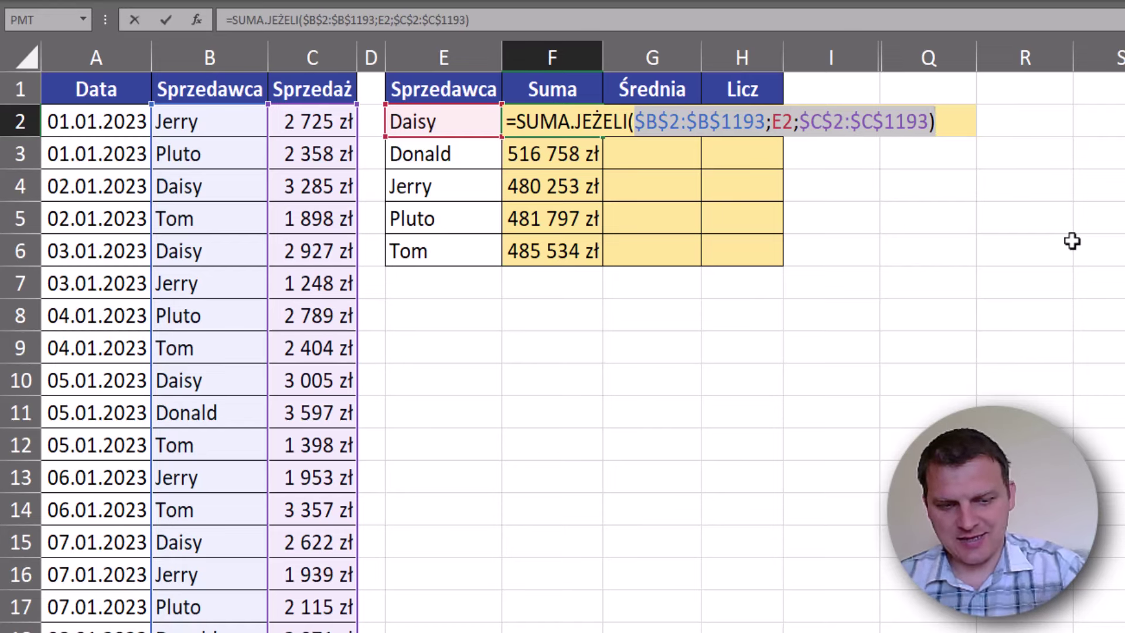
key("Return")
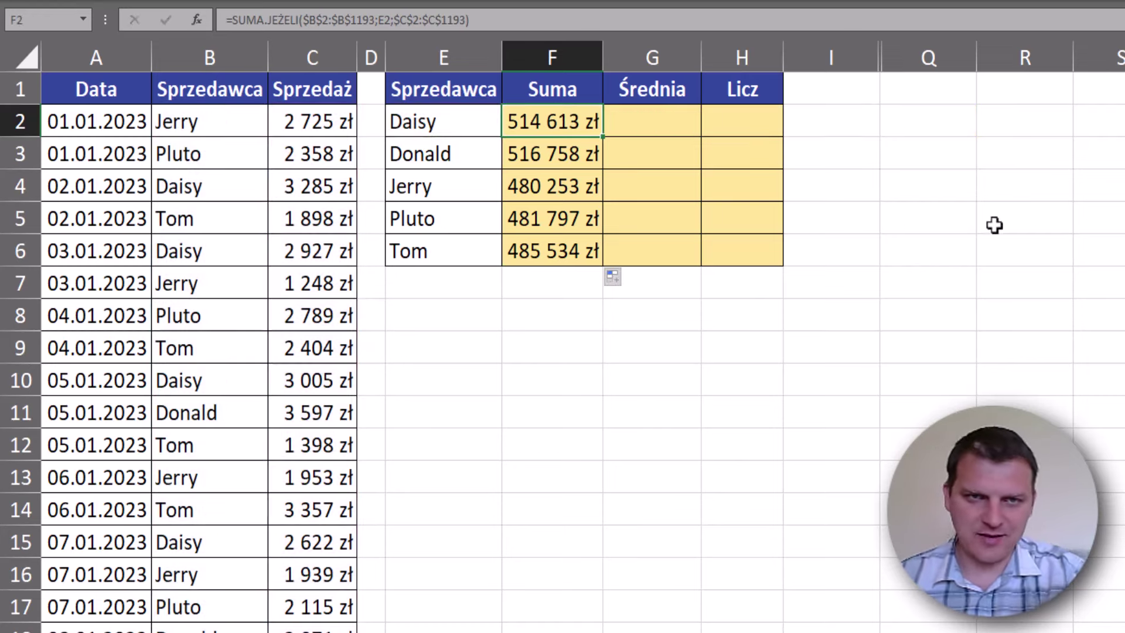
- Enter =ŚREDNIA.JEŻELI($B$2:$B$1193;E2;$C$2:$C$1193) in G2, reusing the copied arguments, and fill it down to G6
left_click(653, 130)
type("=")
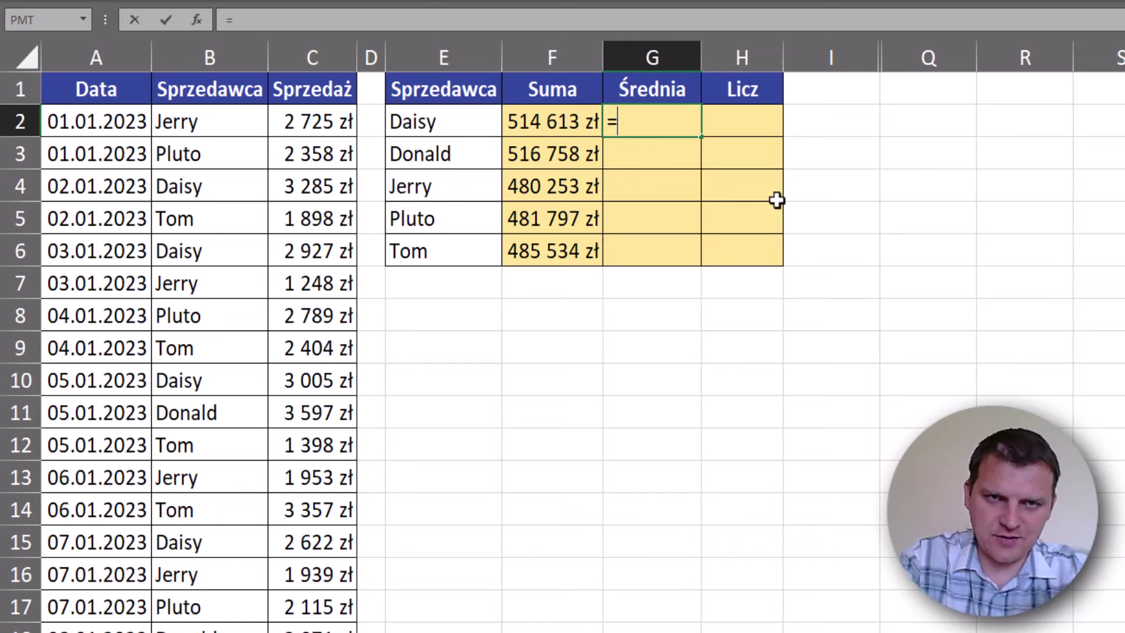
type("śred")
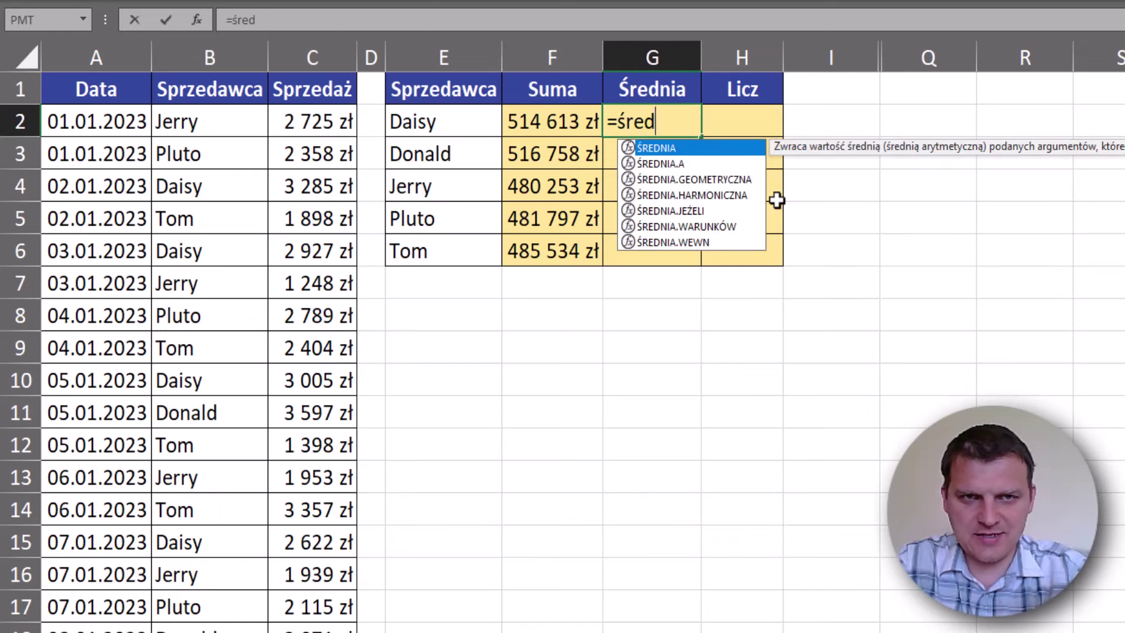
type("nia.k")
key("BackSpace")
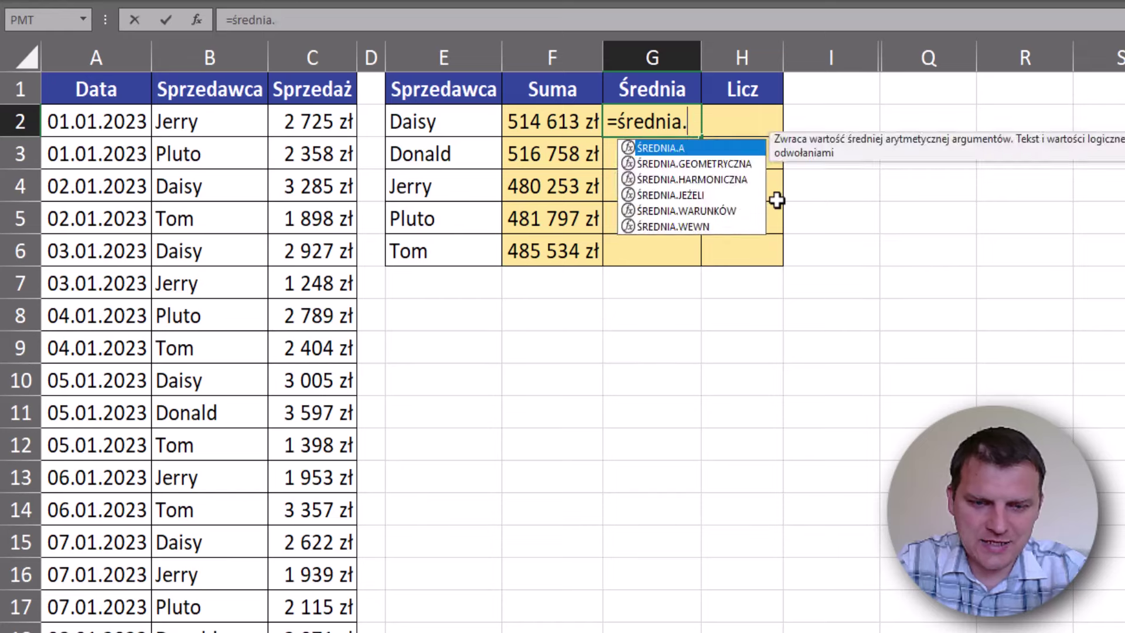
type("j")
key("Tab")
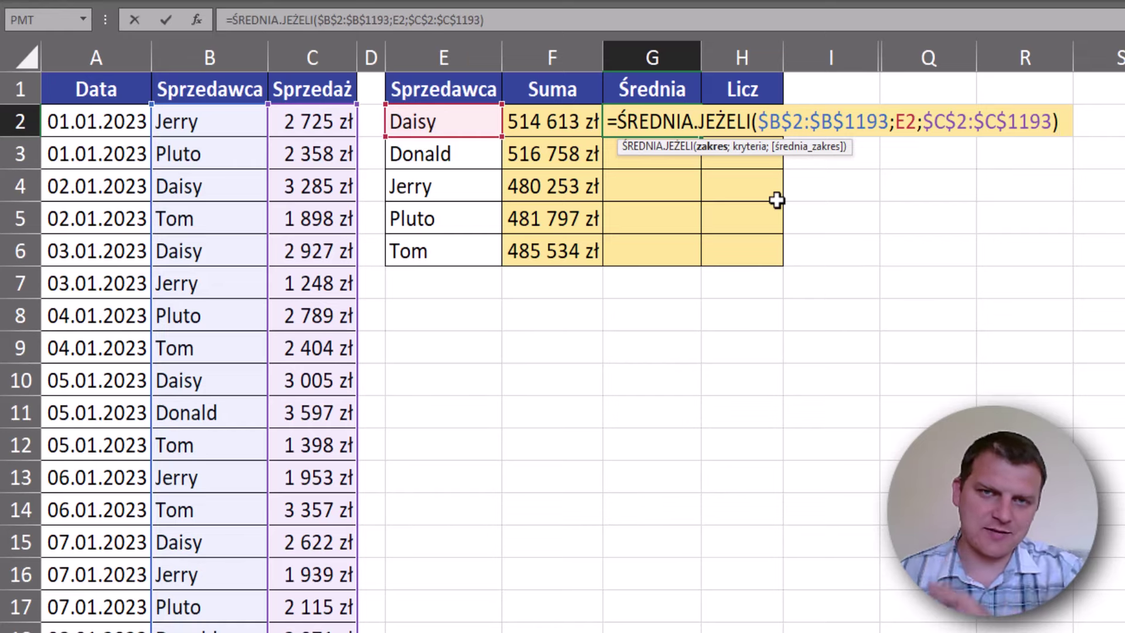
key("ctrl+Return")
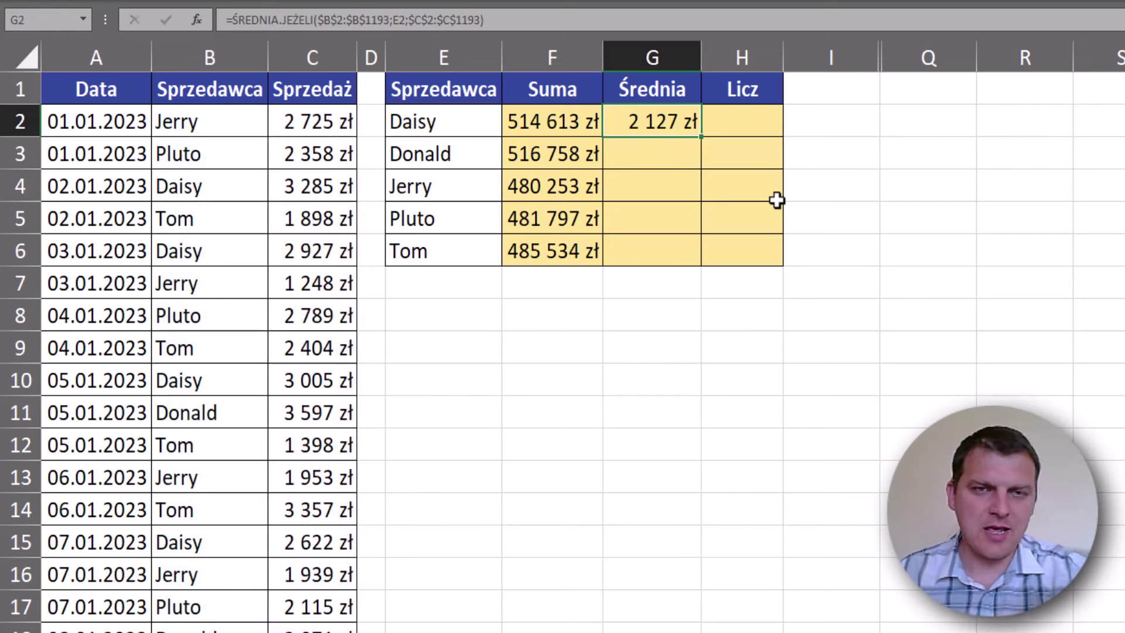
double_click(701, 137)
key("Down")
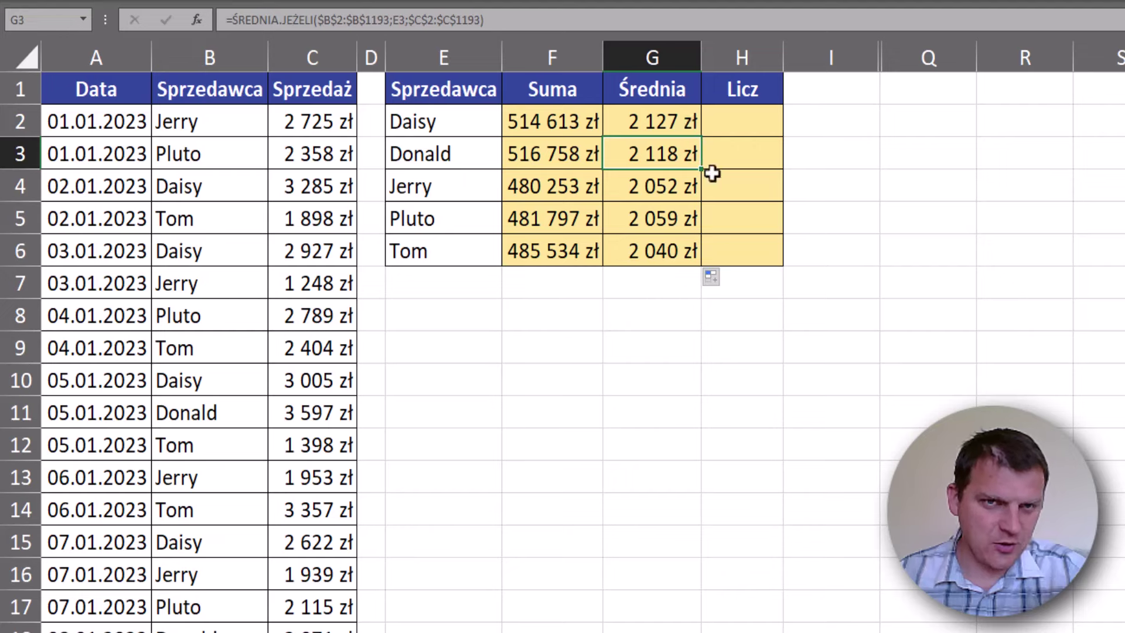
- Review the arguments of the ŚREDNIA.JEŻELI formula in G2 and the function name used in the F2 formula
left_click(684, 126)
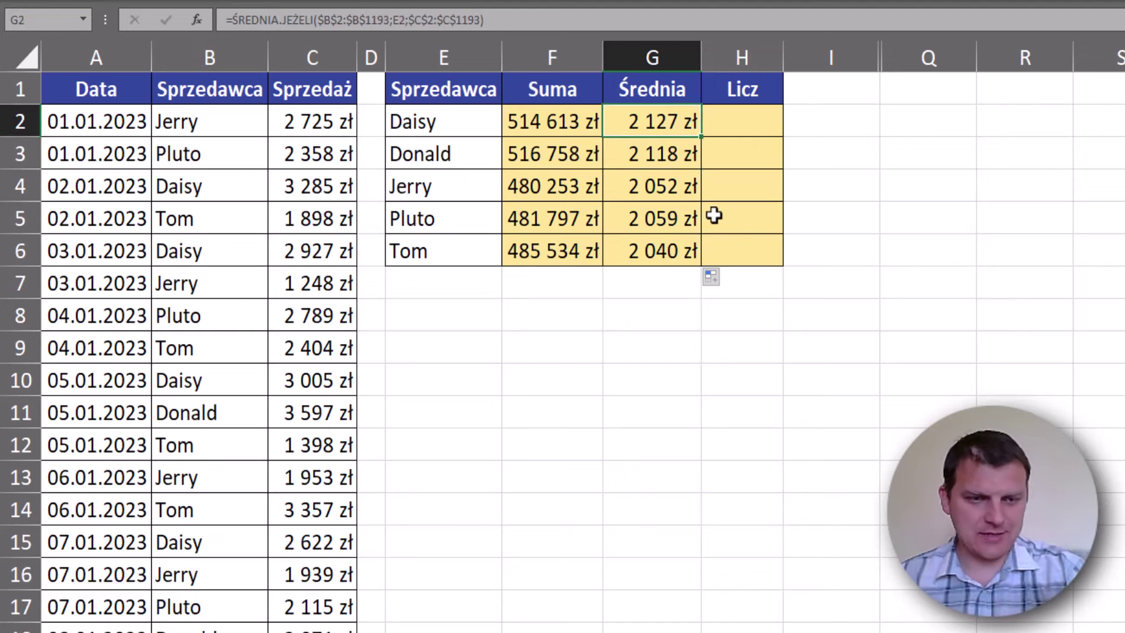
key("F2")
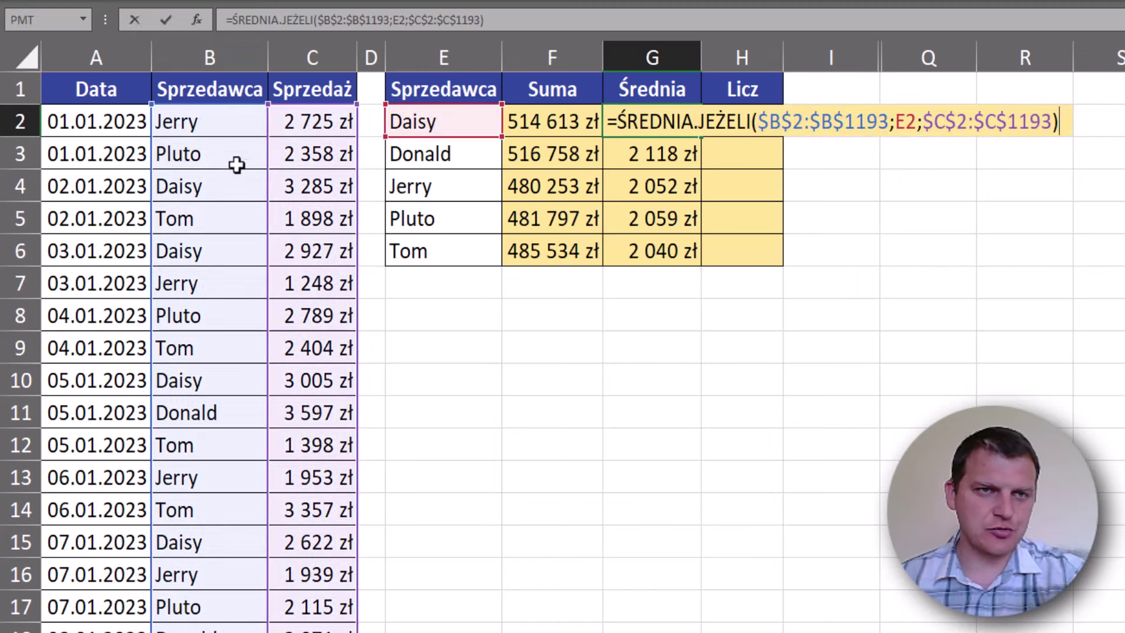
double_click(657, 121)
left_click(540, 120)
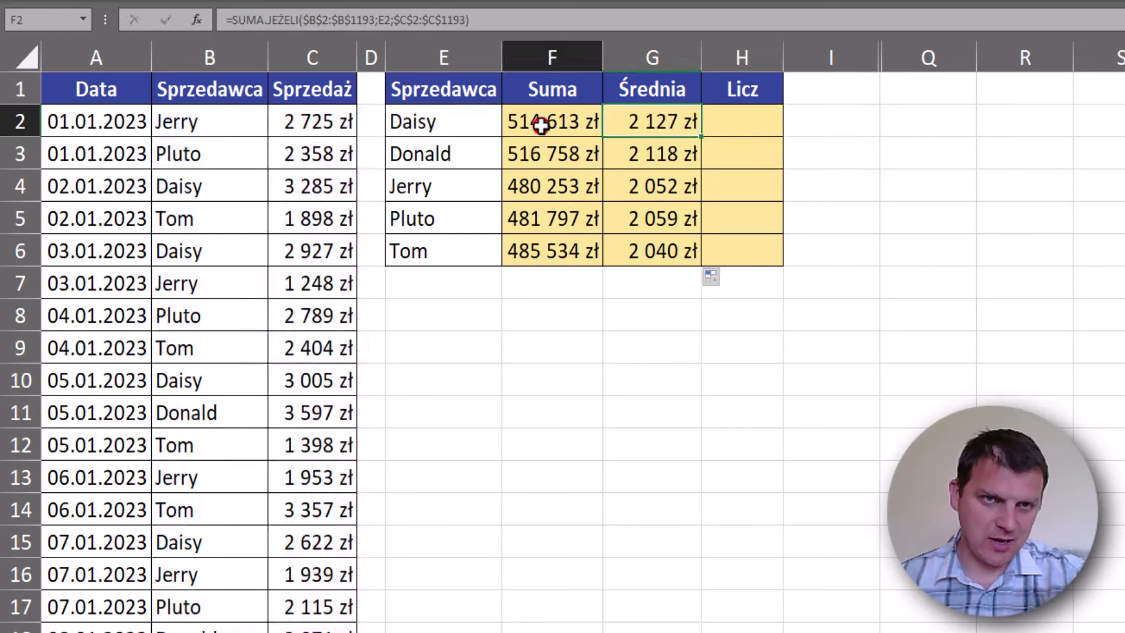
double_click(540, 120)
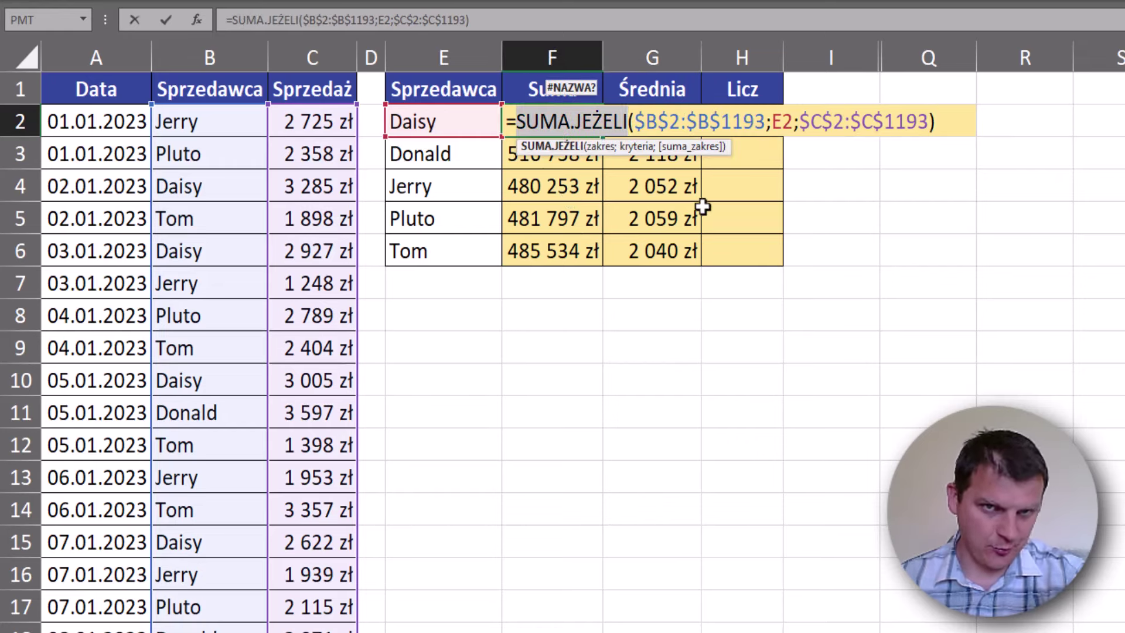
key("Escape")
- Start a LICZ.JEŻELI formula in H2 with the absolute range $B$2:$B$1193
left_click(764, 117)
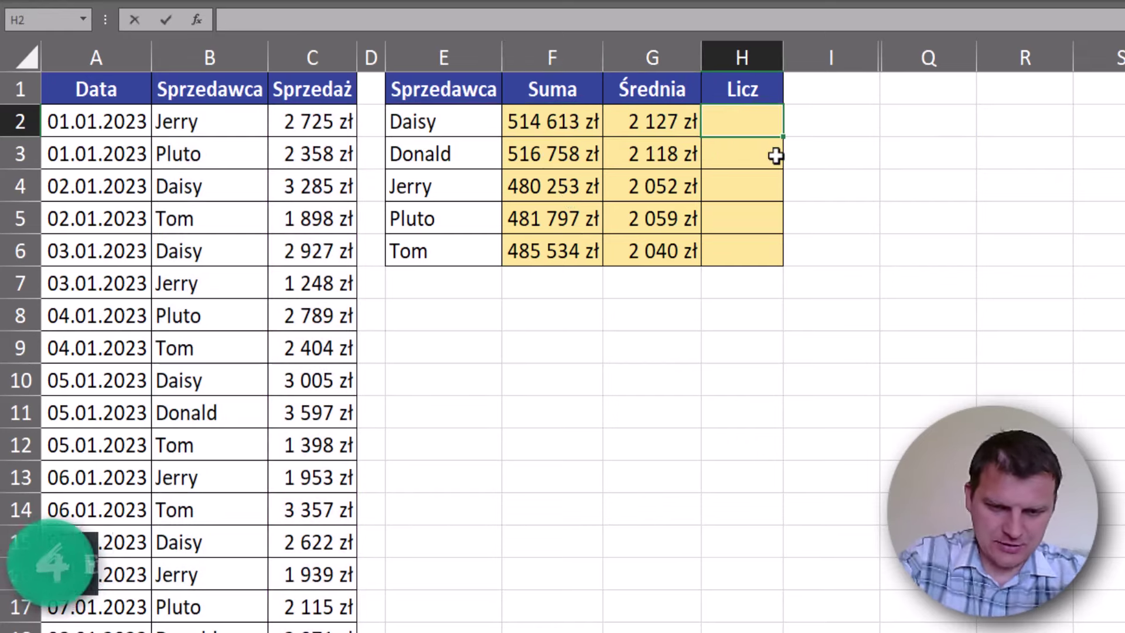
type("=licz.")
key("Tab")
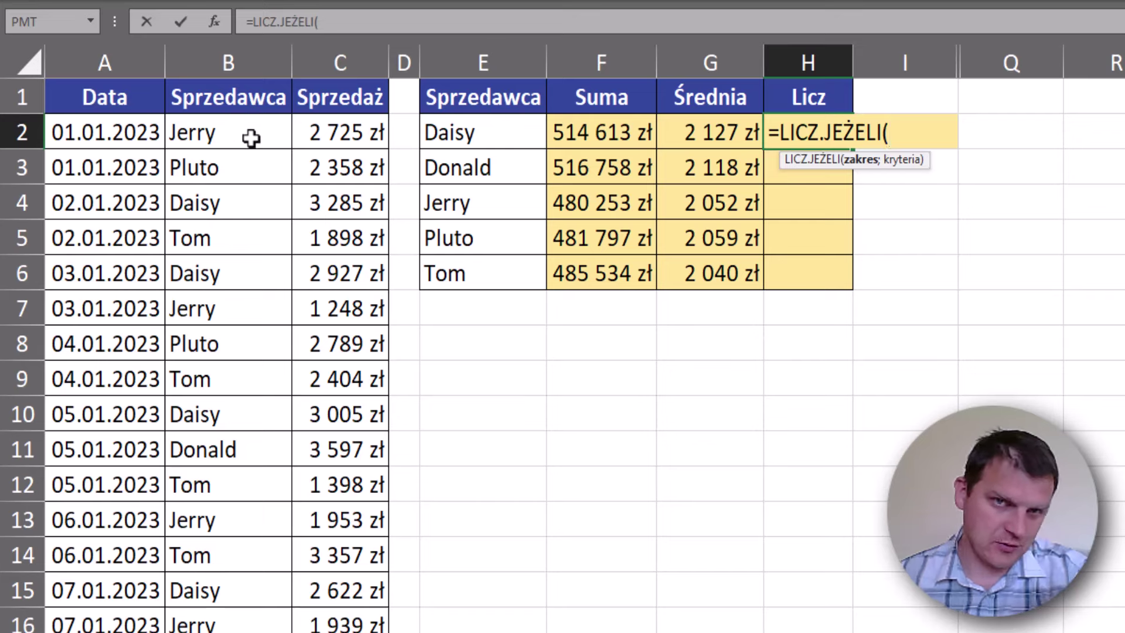
left_click(246, 135)
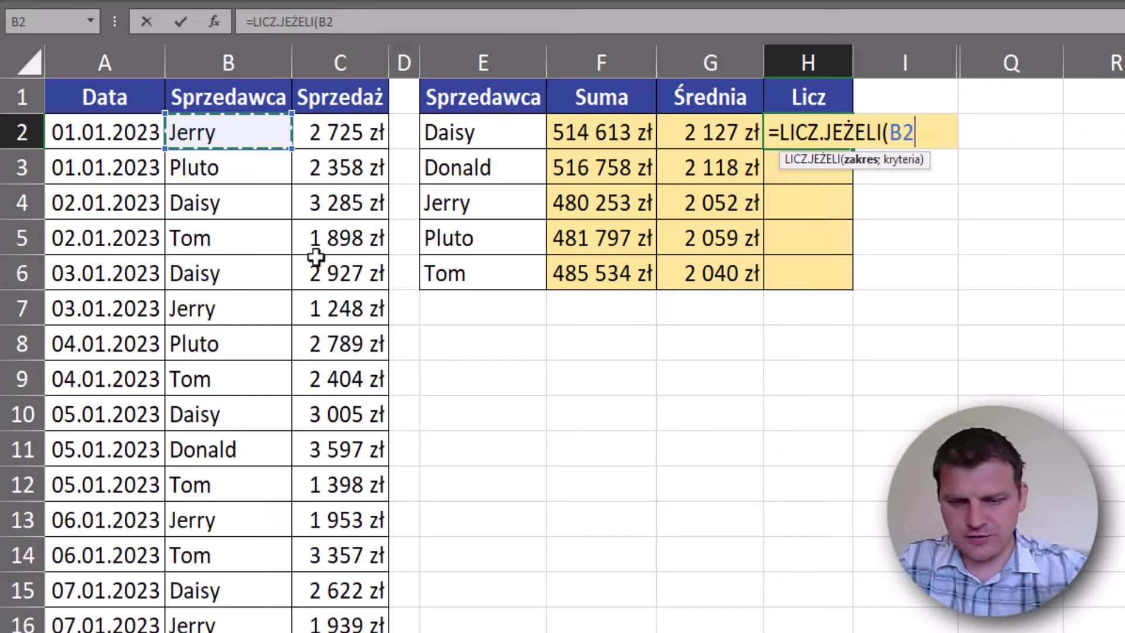
key("ctrl+shift+Down")
key("F4")
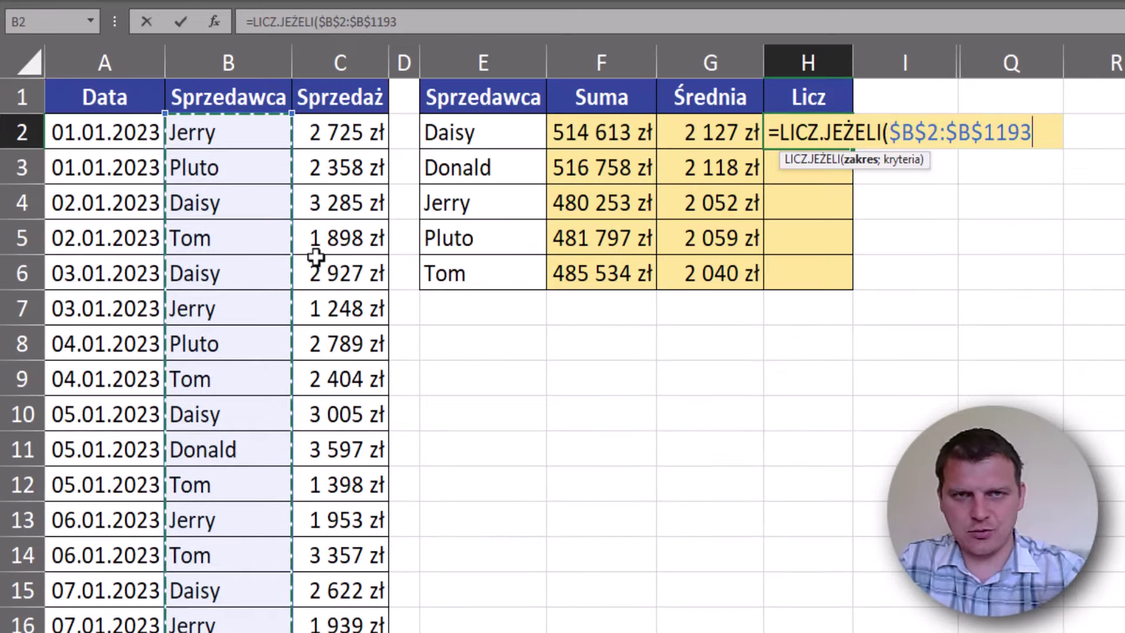
- Complete the H2 formula with E2 as the criterion and fill it down to H6
type(";")
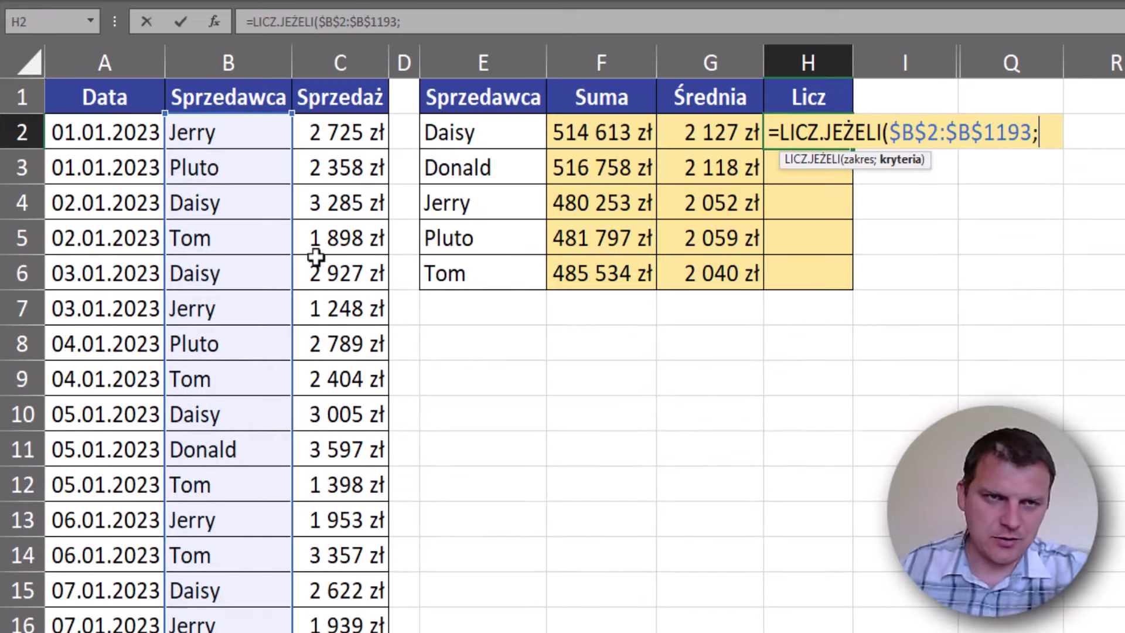
left_click(467, 131)
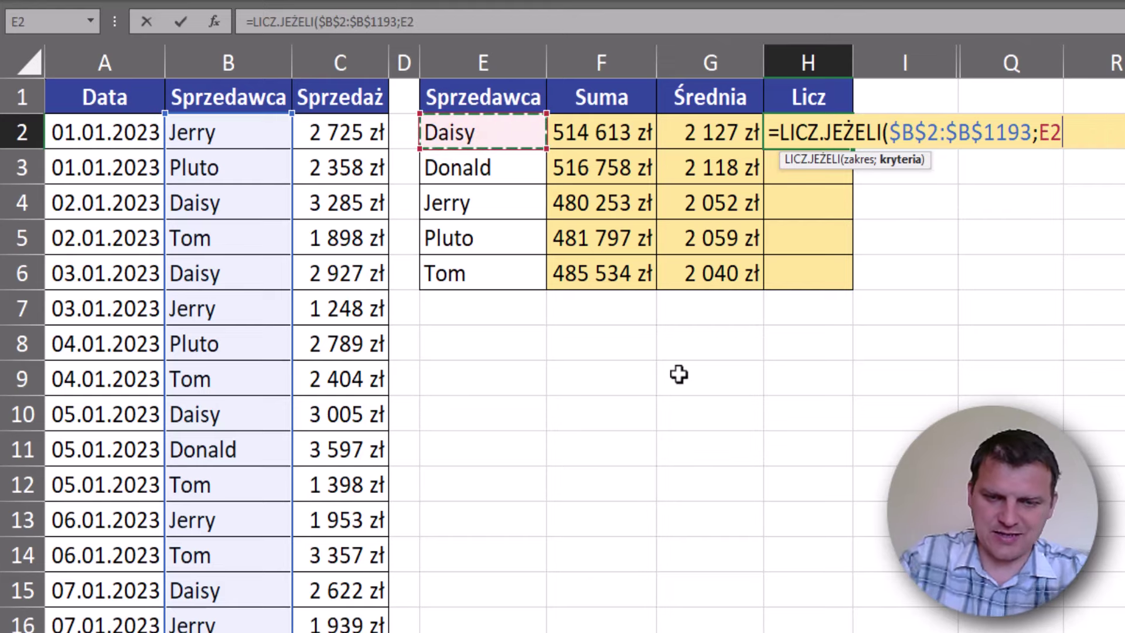
type(")")
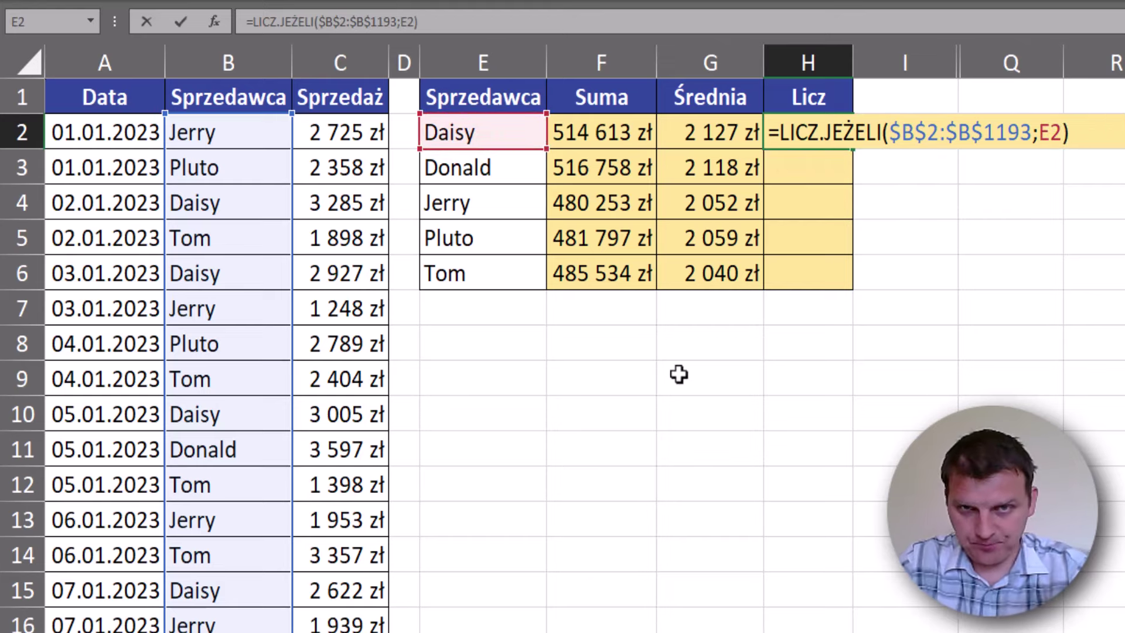
key("ctrl+Return")
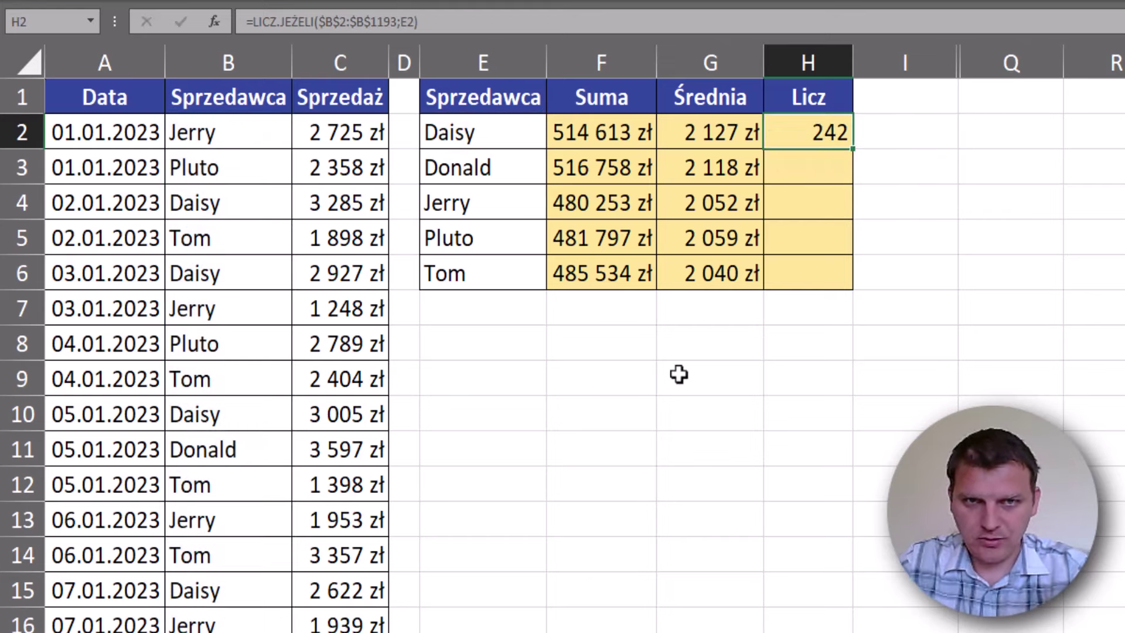
double_click(853, 152)
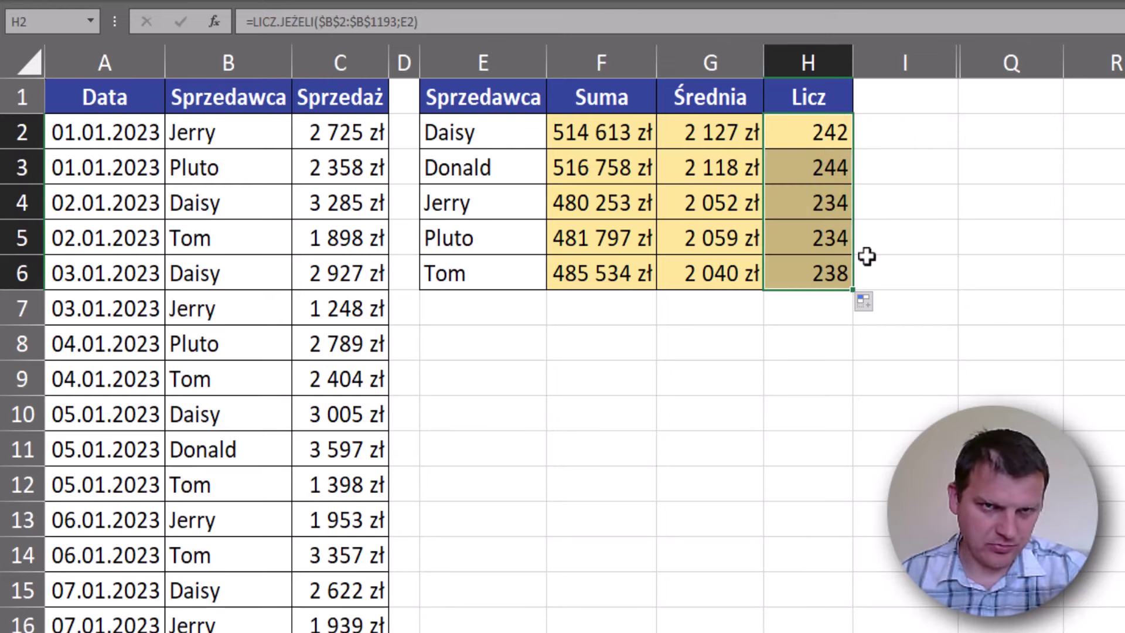
- Examine the range and criterion of the H2 formula, temporarily marking +1 beside the matching entries in B4 and B6
key("F2")
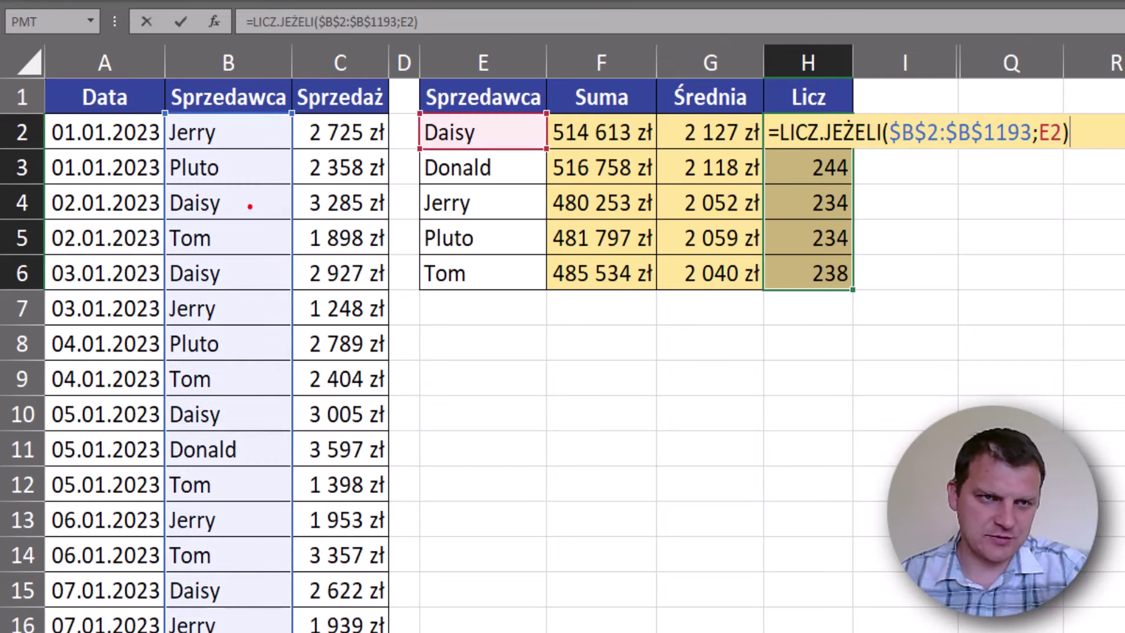
mouse_move(243, 208)
left_mouse_down()
mouse_move(284, 190)
mouse_move(284, 218)
left_mouse_up()
left_click_drag(246, 270, 251, 276)
left_click_drag(262, 275, 282, 259)
left_click_drag(282, 259, 282, 285)
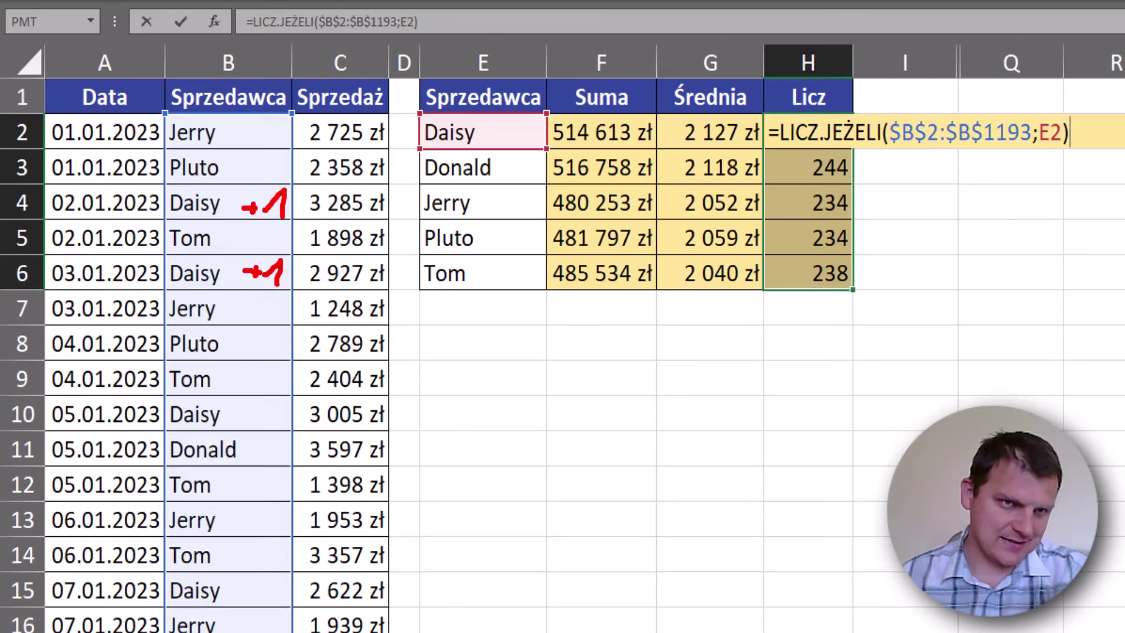
key("Escape")
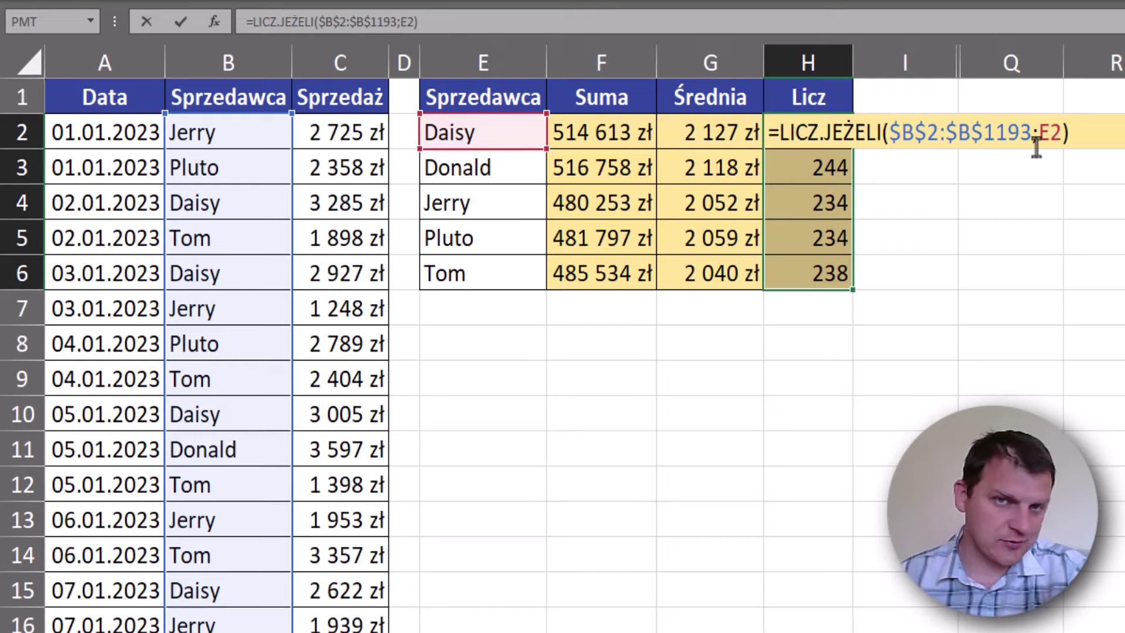